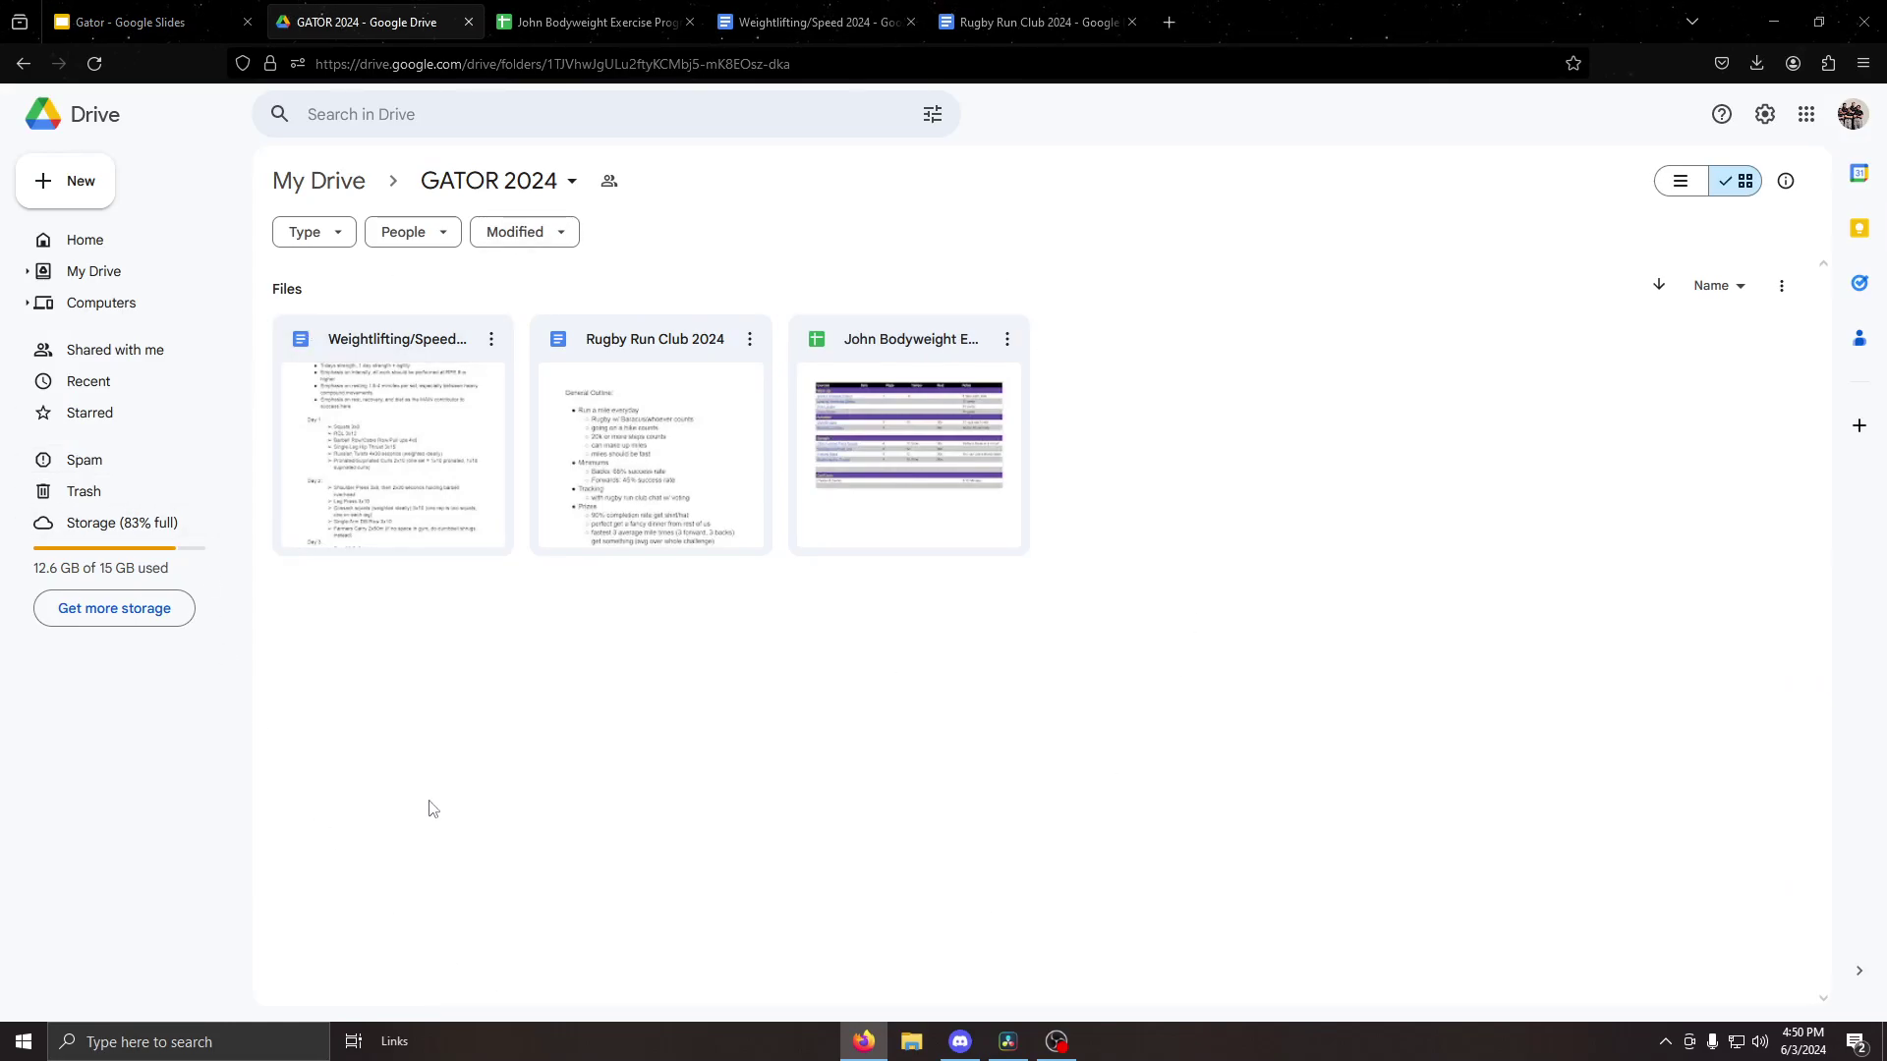
# Step: Open the bodyweight exercise program spreadsheet and compare its Day 1 and Day 2 workouts
pyautogui.click(528, 10)
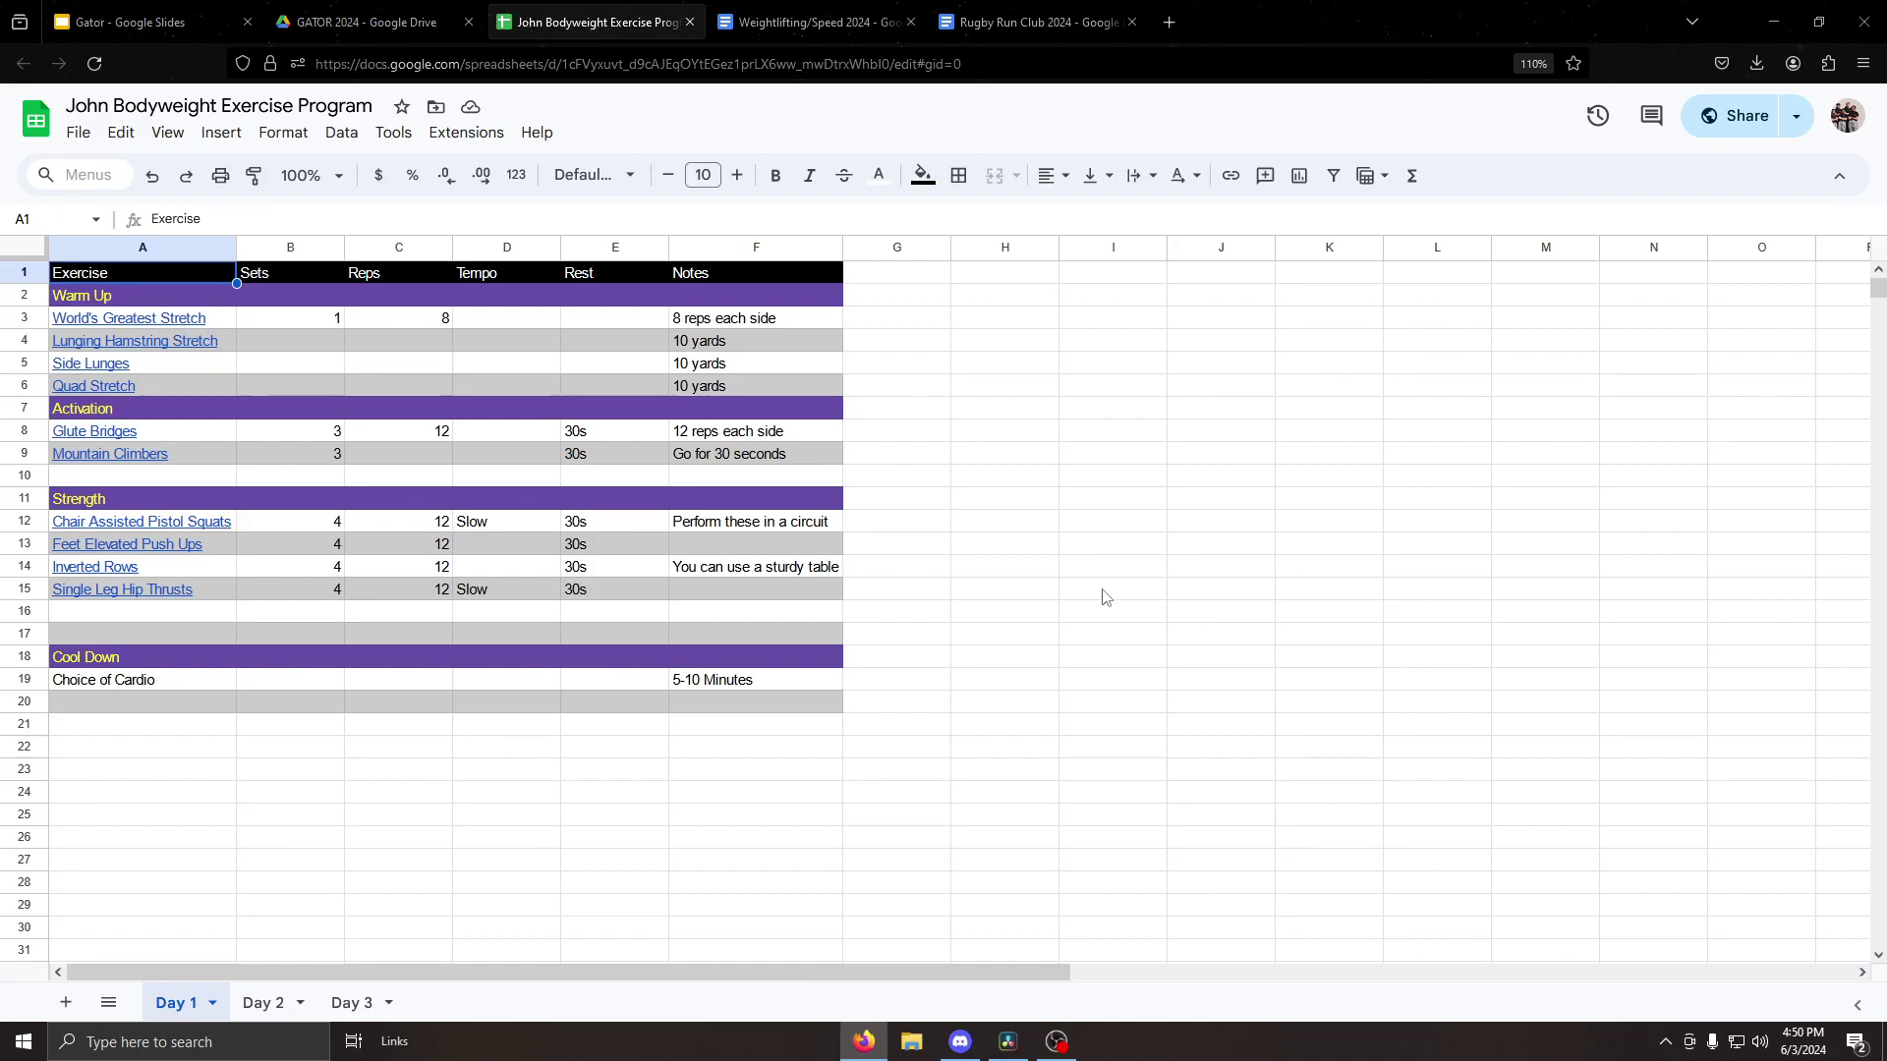
pyautogui.click(263, 1002)
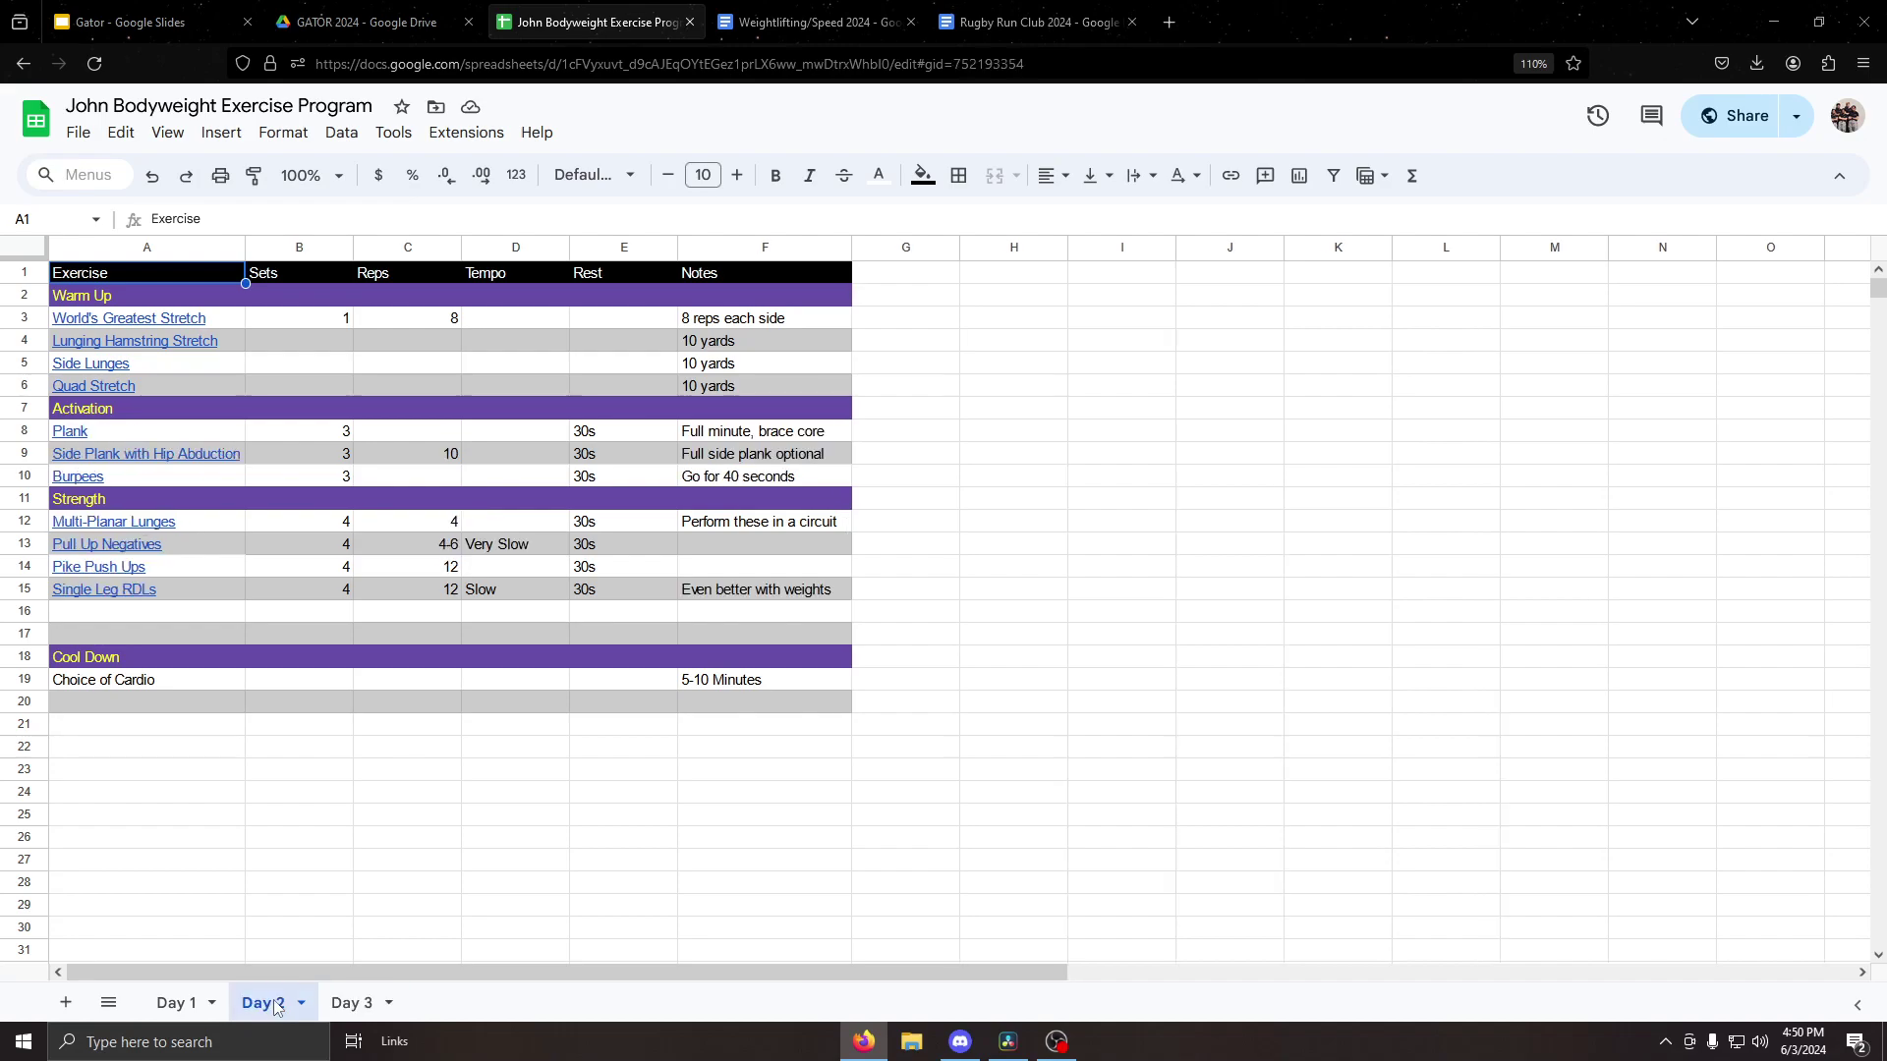
pyautogui.click(193, 1004)
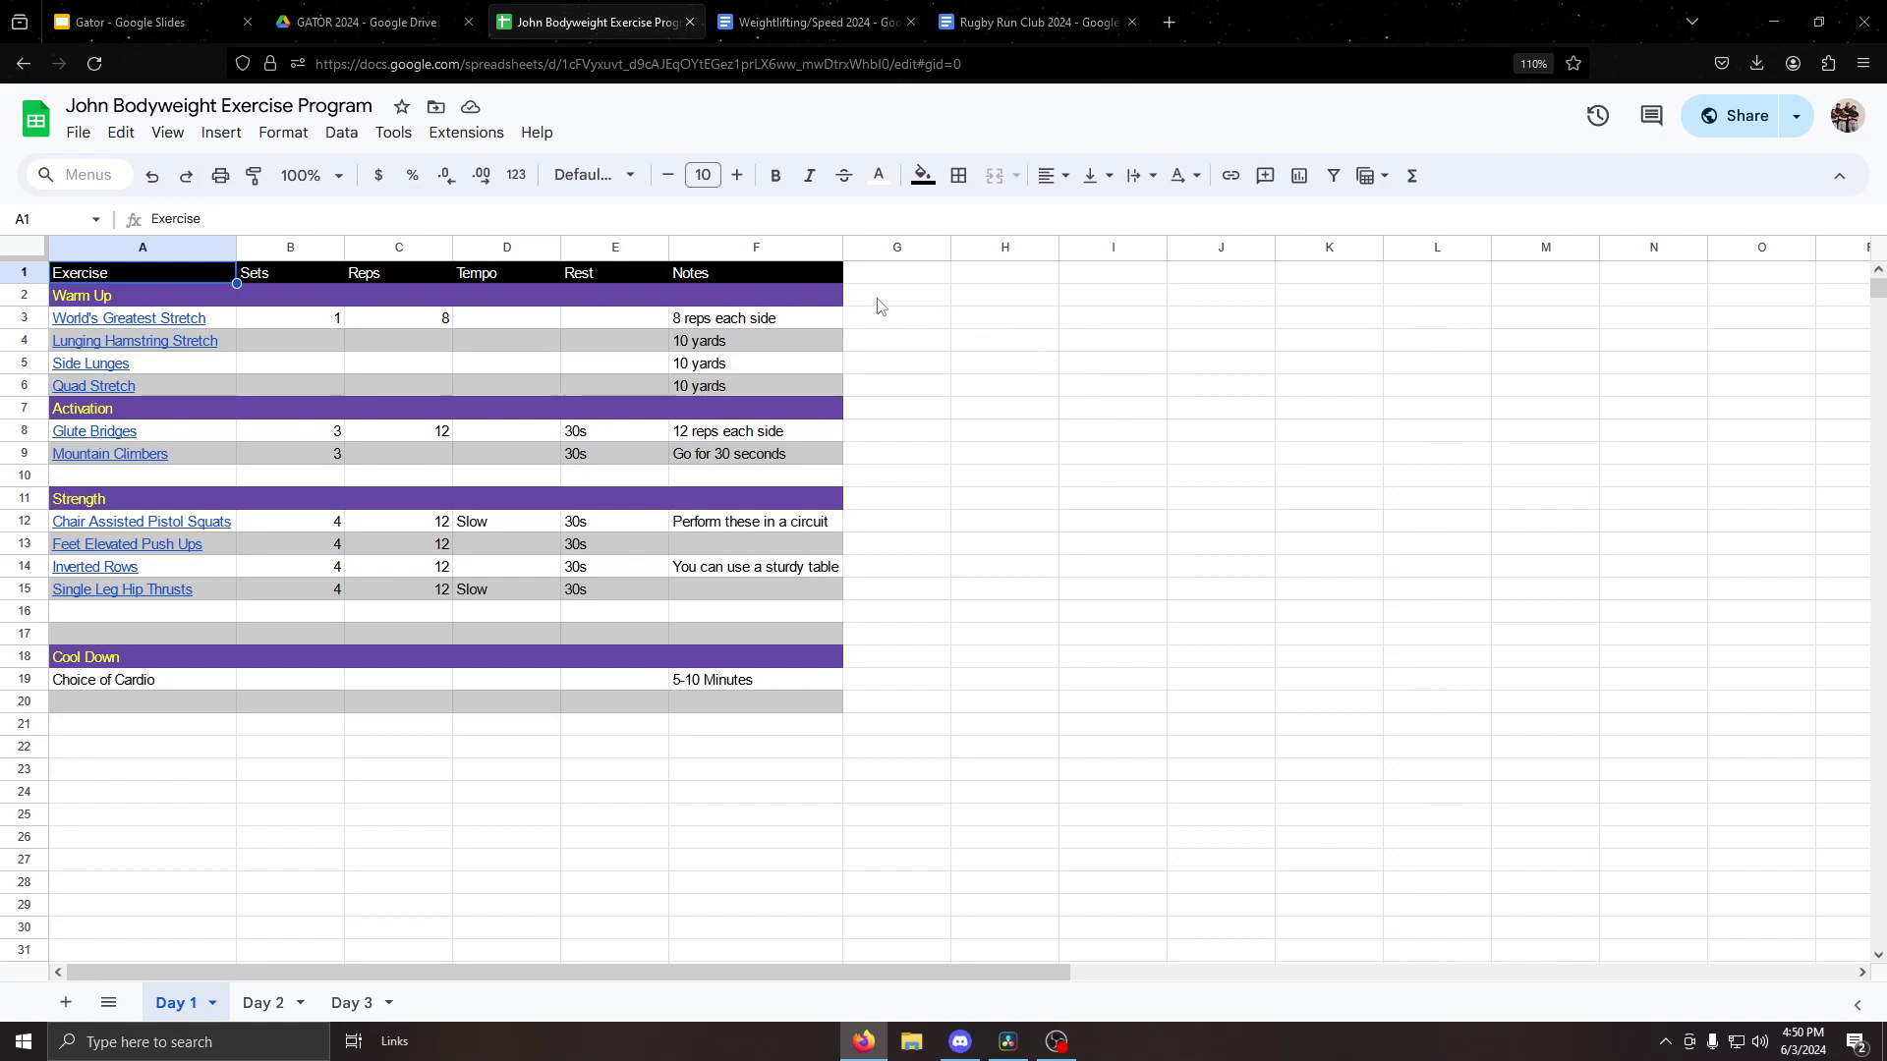
# Step: Open the Weightlifting/Speed 2024 document and examine its program guidelines, highlighting the exercise lists from Day 1 onward
pyautogui.click(840, 12)
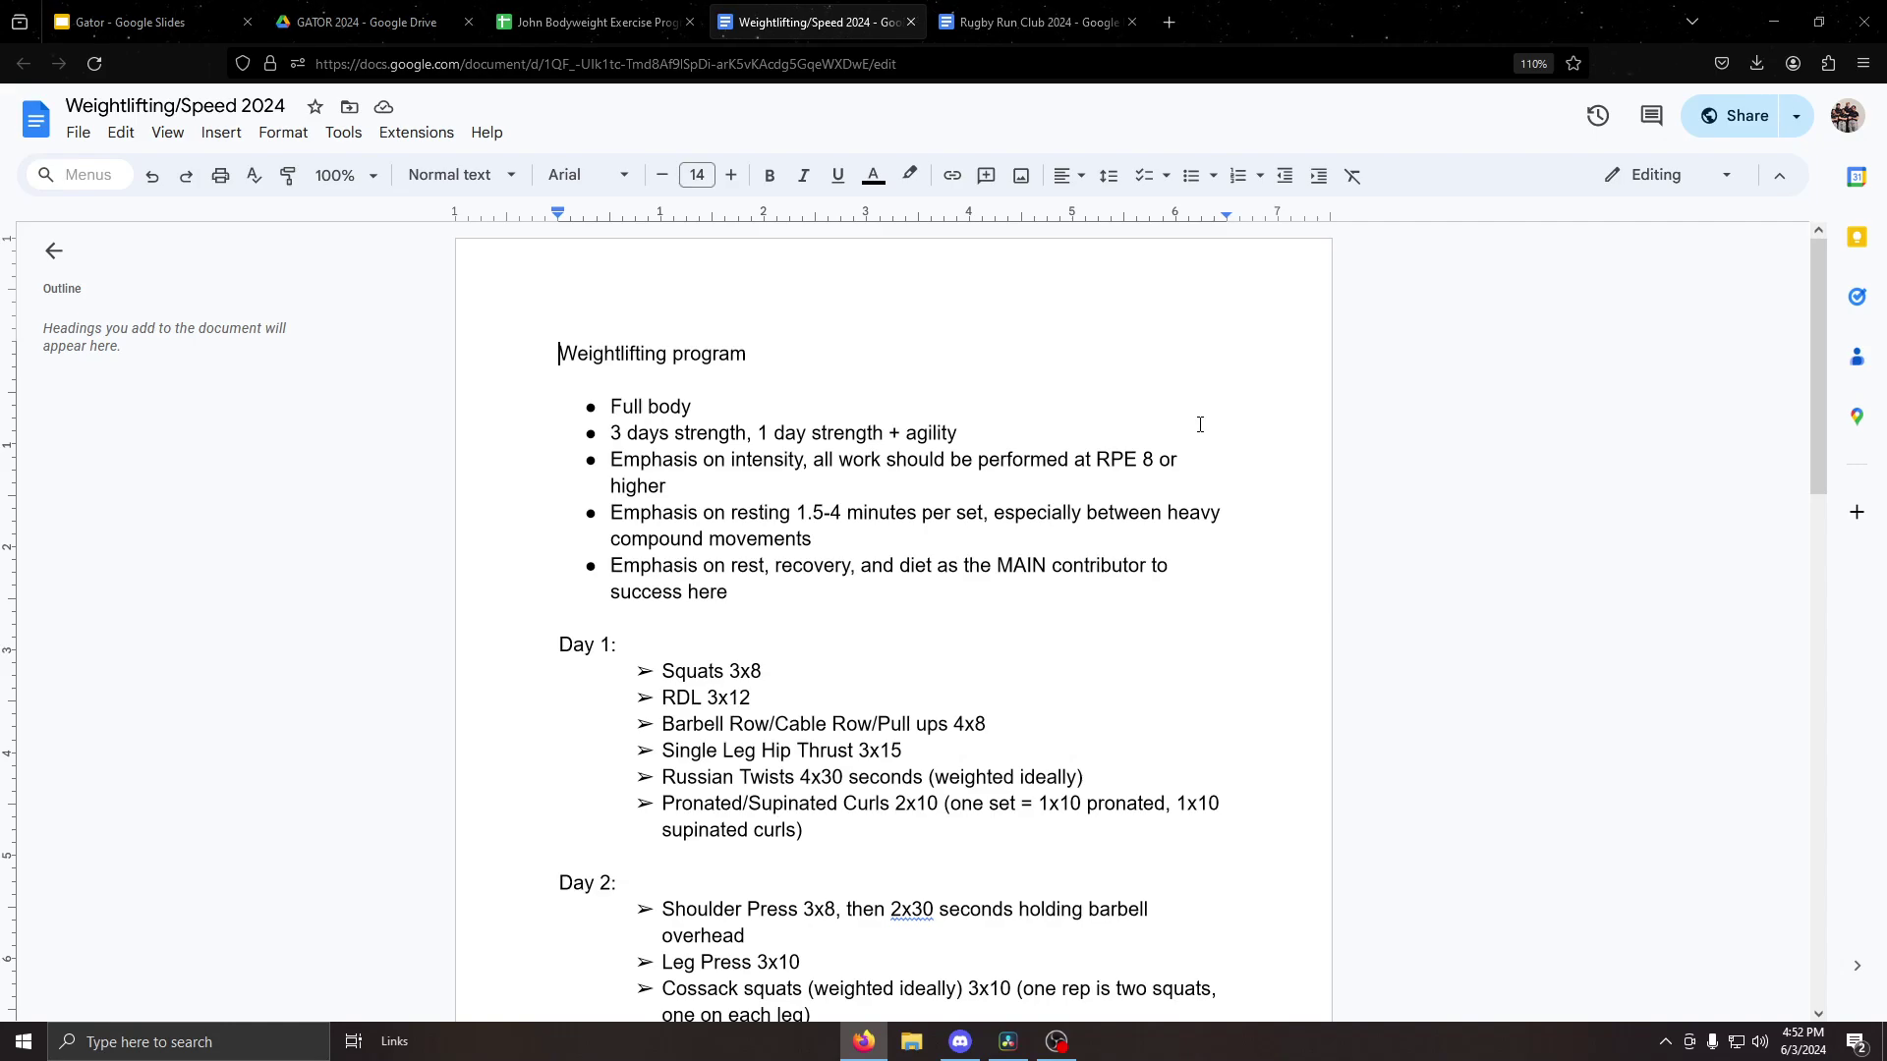
pyautogui.scroll(-3, 1199, 424)
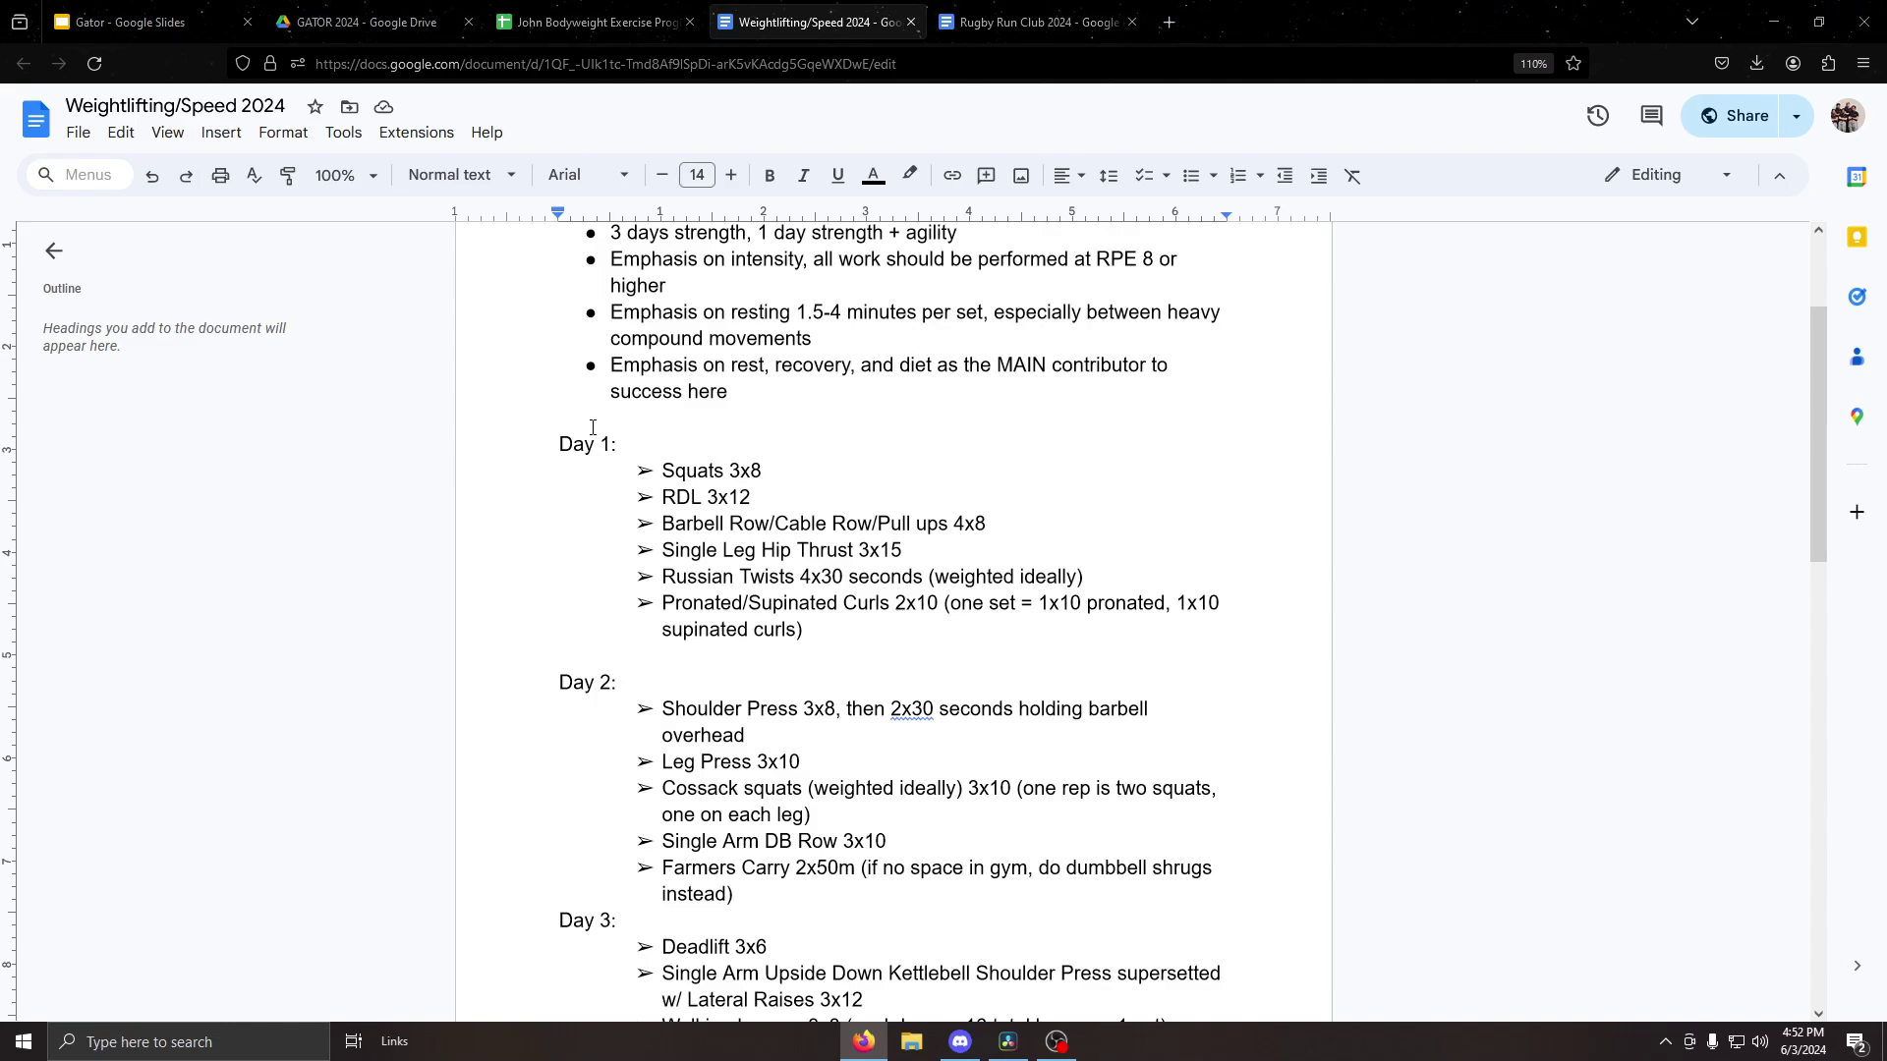
pyautogui.hotkey('shift', 'Down')
pyautogui.hotkey('shift', 'Down')
pyautogui.hotkey('shift', 'Down')
pyautogui.hotkey('shift', 'Down')
pyautogui.hotkey('shift', 'Down')
pyautogui.hotkey('shift', 'Down')
pyautogui.hotkey('shift', 'Down')
pyautogui.hotkey('shift', 'Down')
pyautogui.hotkey('shift', 'Down')
pyautogui.hotkey('shift', 'Down')
pyautogui.hotkey('shift', 'Down')
pyautogui.hotkey('shift', 'Down')
pyautogui.hotkey('shift', 'Down')
pyautogui.hotkey('shift', 'Down')
pyautogui.hotkey('shift', 'Down')
pyautogui.hotkey('shift', 'Down')
pyautogui.hotkey('shift', 'Down')
pyautogui.hotkey('shift', 'Down')
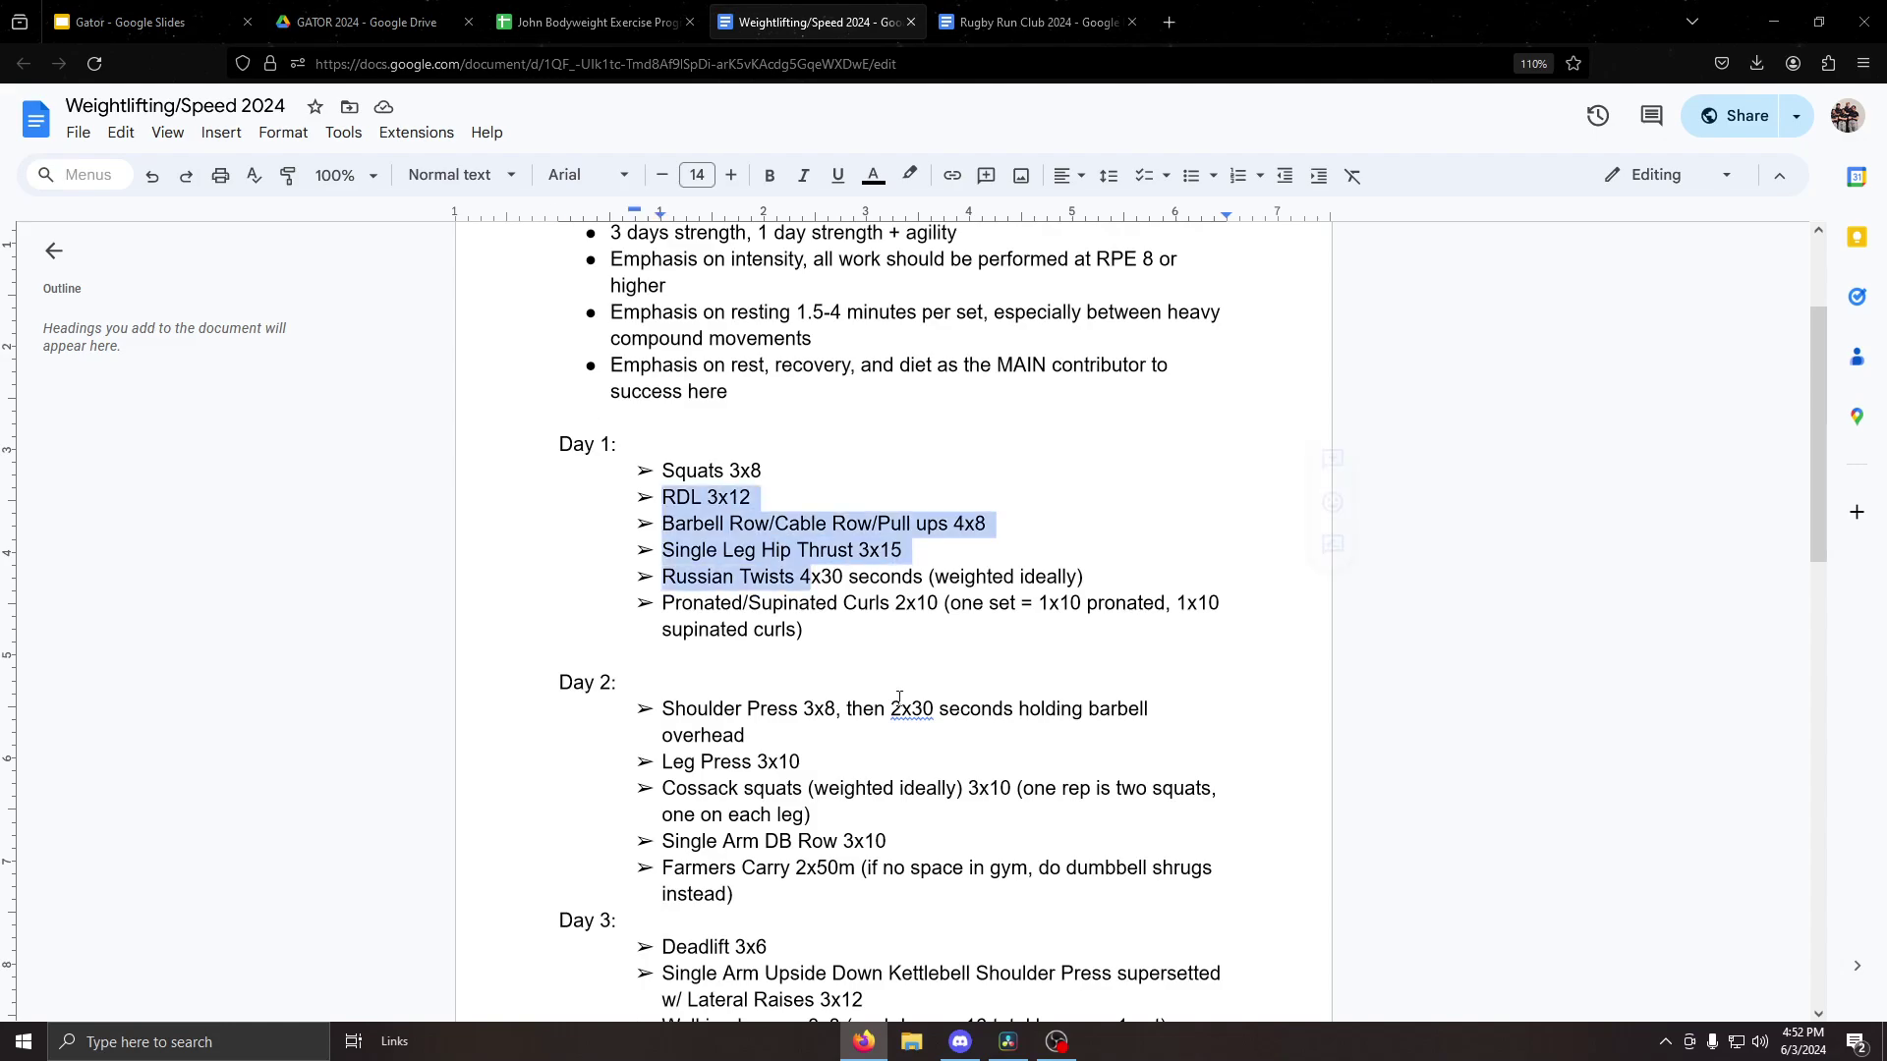
pyautogui.press('Right')
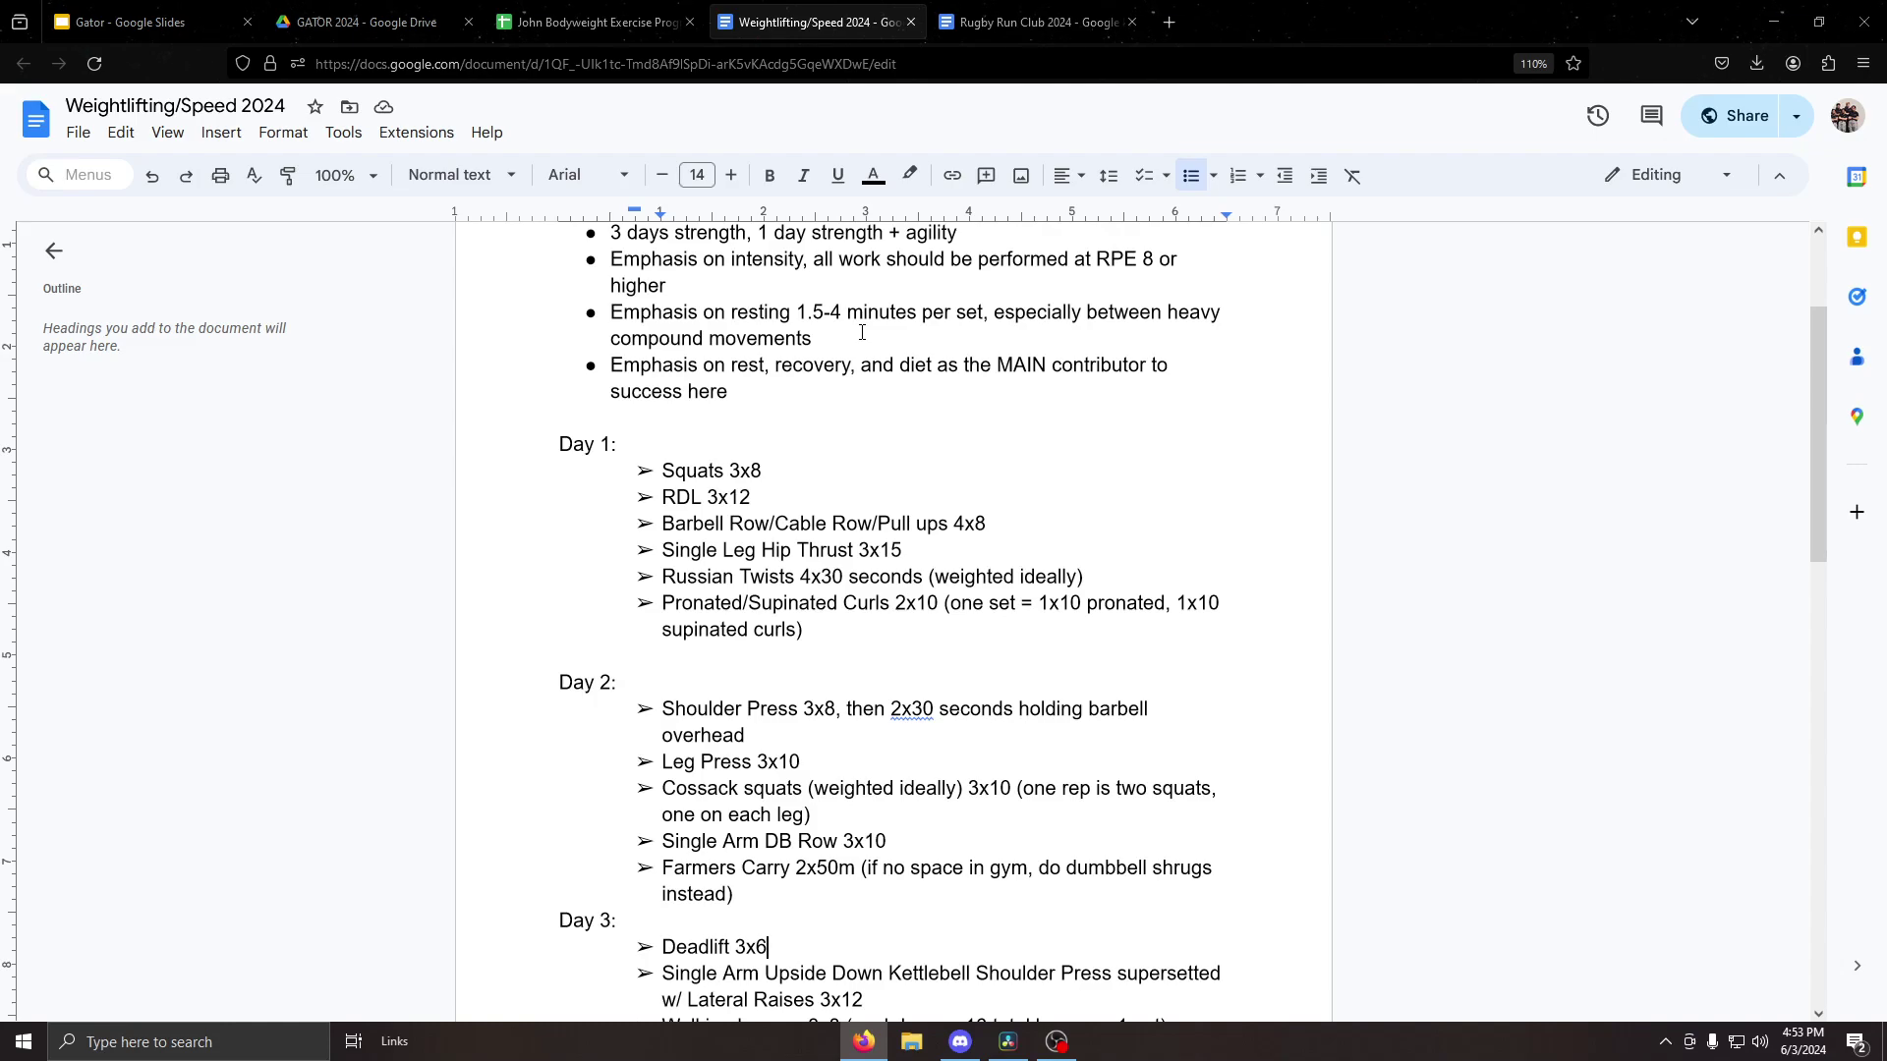
# Step: Review the guideline on rest and the Day 2 and Day 3 exercises, highlighting the barbell hold in the Shoulder Press entry
pyautogui.moveTo(725, 364); pyautogui.dragTo(776, 365)
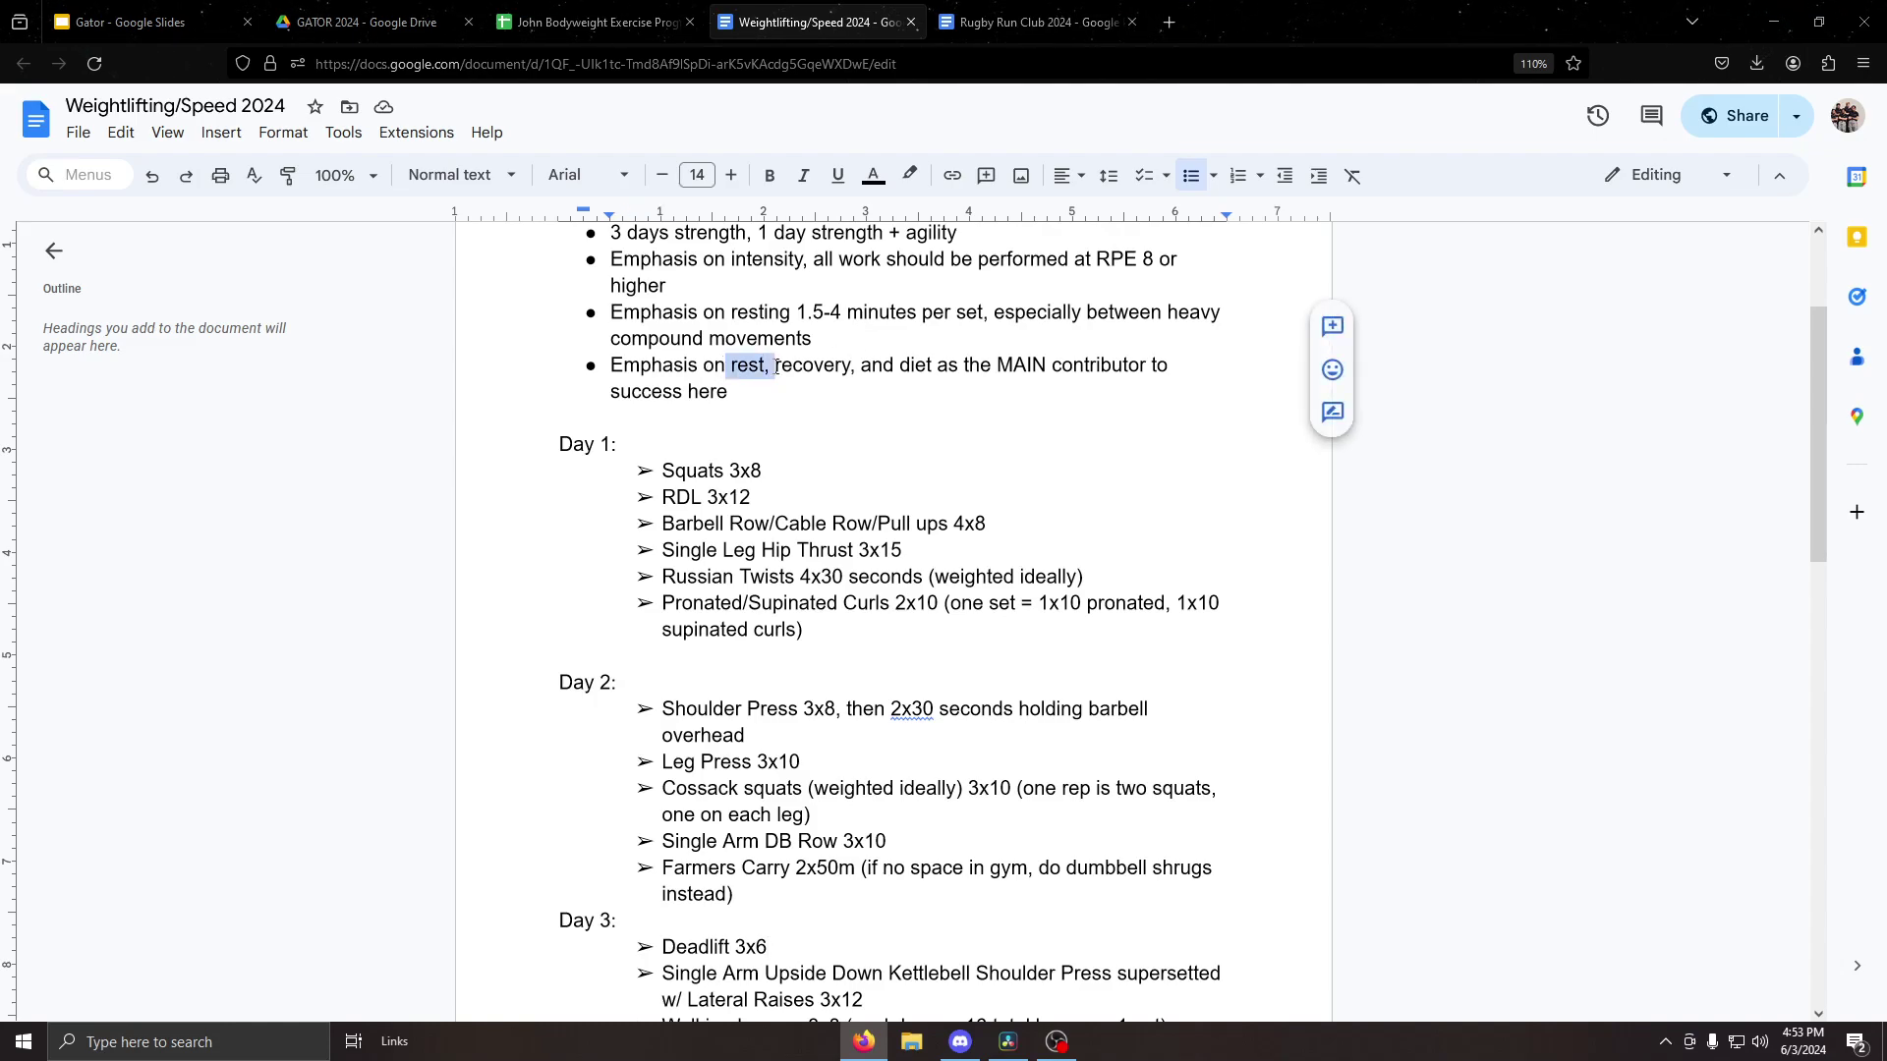
pyautogui.click(776, 364)
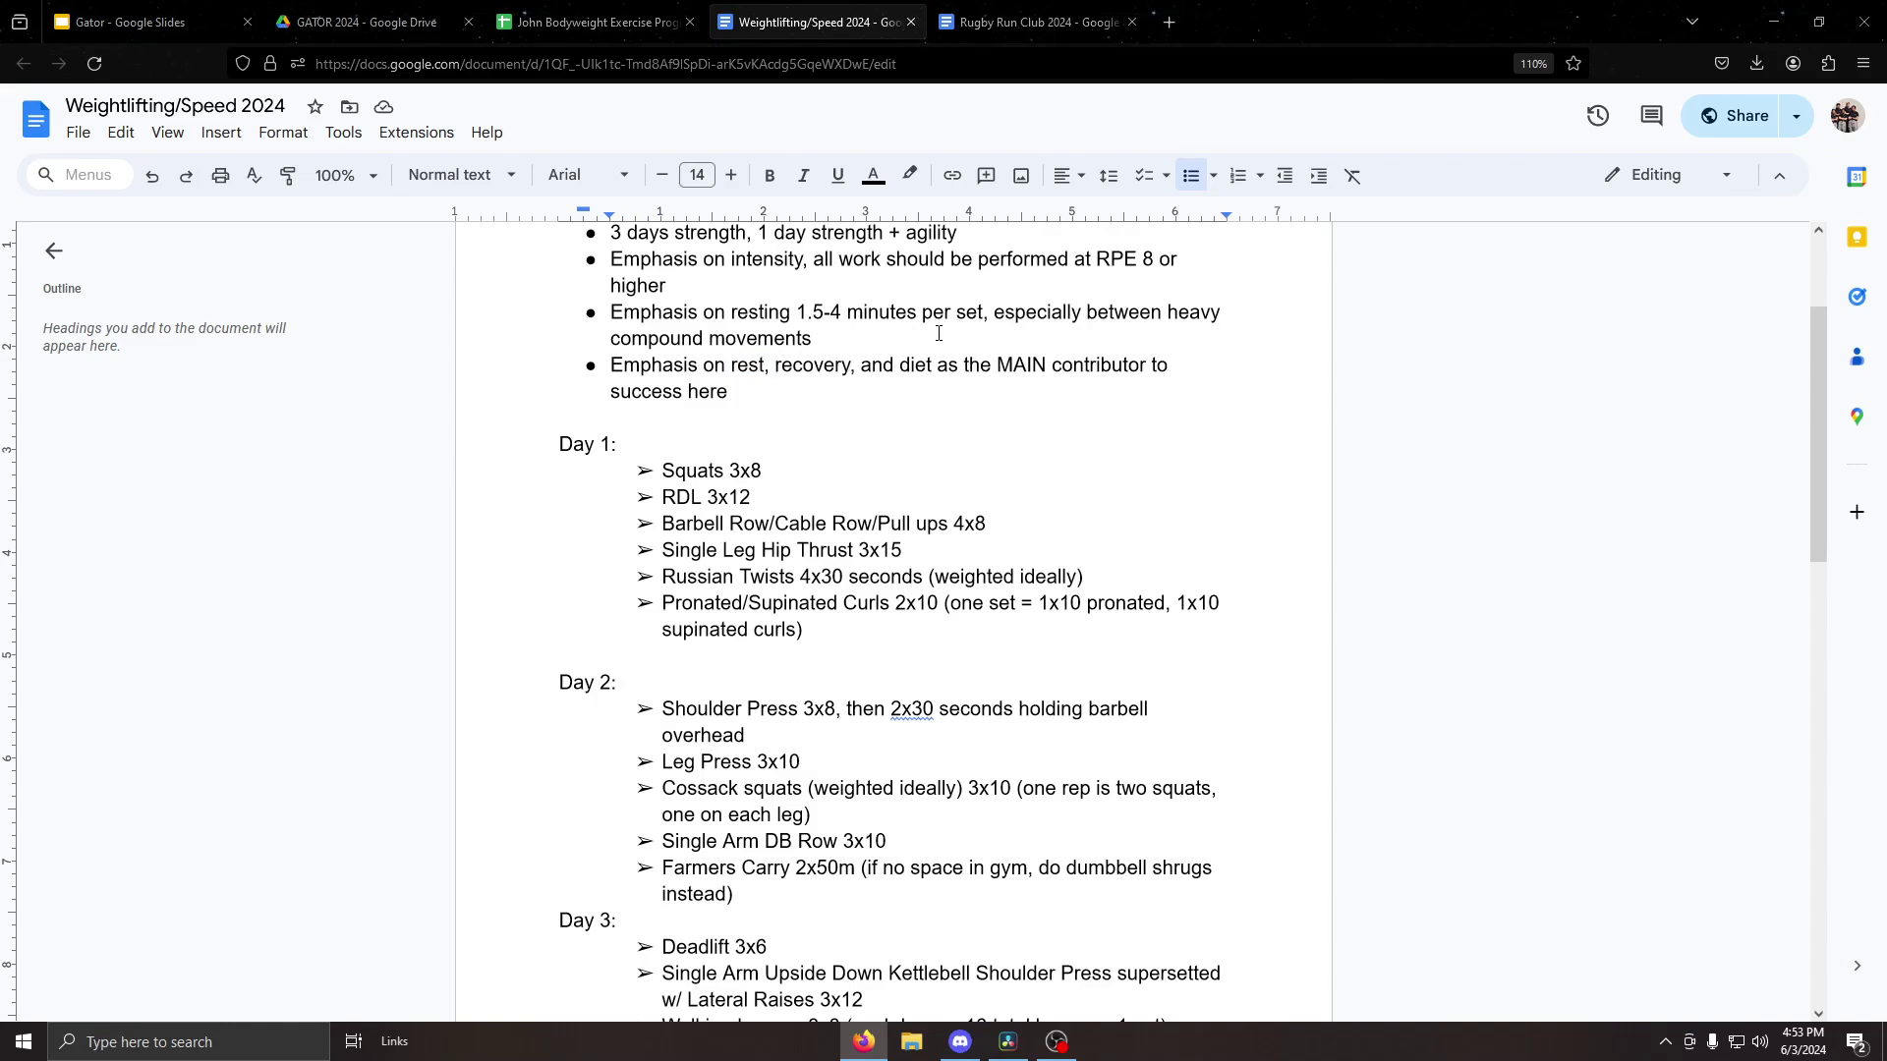
pyautogui.scroll(-4, 821, 404)
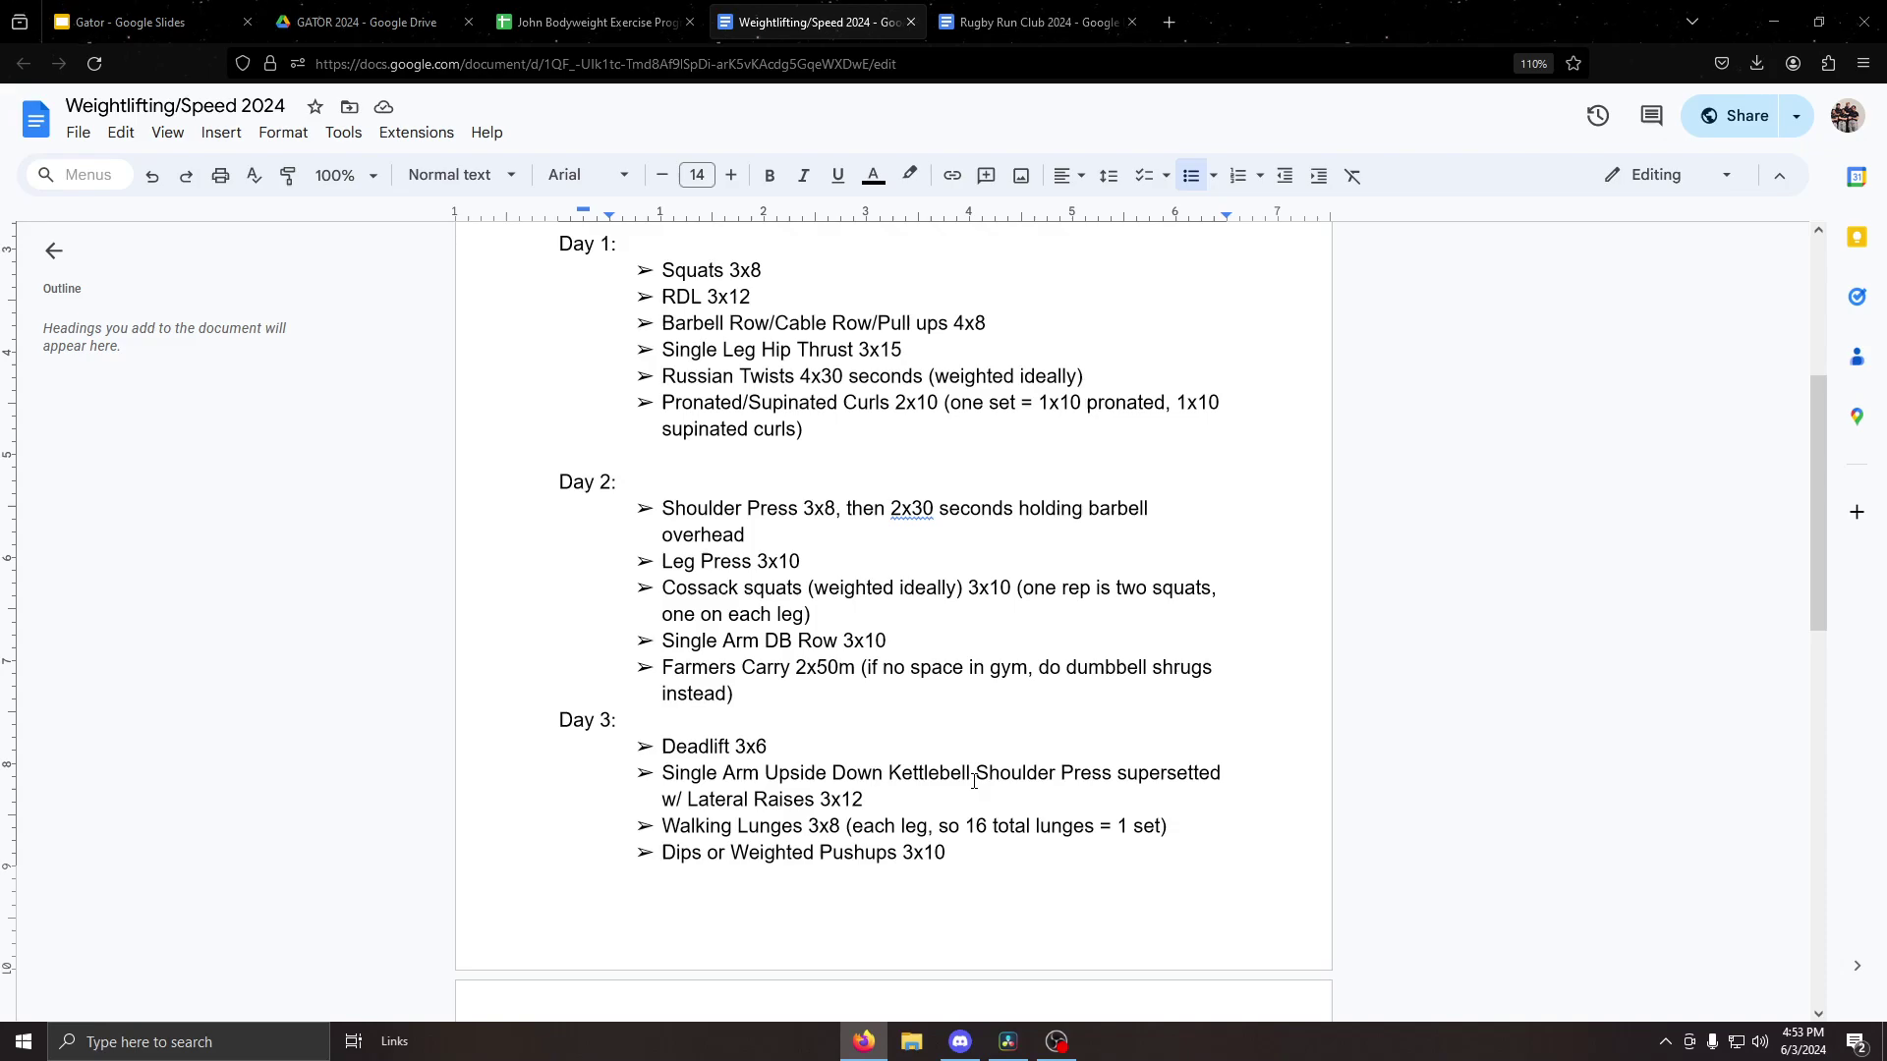
pyautogui.scroll(-2, 974, 781)
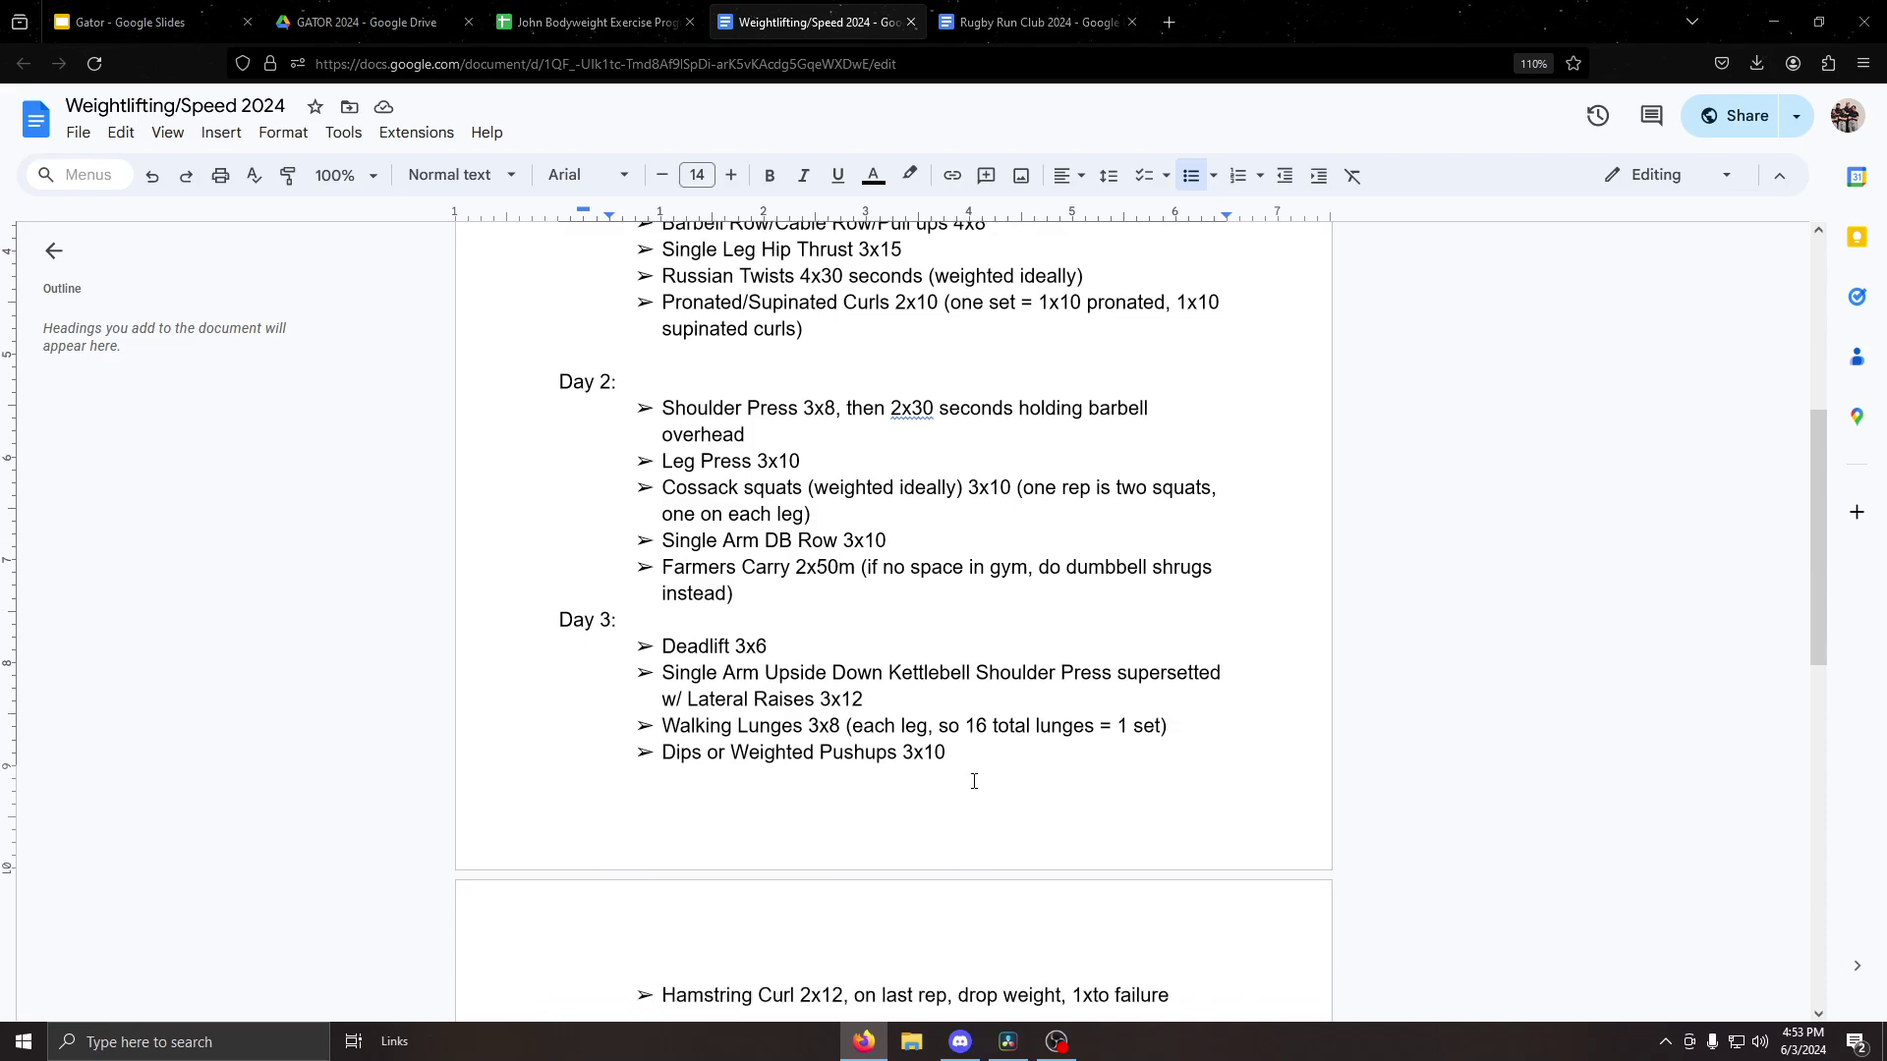
pyautogui.click(1088, 408)
pyautogui.moveTo(1019, 408); pyautogui.dragTo(1163, 409)
pyautogui.click(1061, 492)
# Step: Examine the Sets/Muscle/Week list, highlighting the tricep and bicep counts and the quads-to-glutes lines
pyautogui.scroll(-10, 1061, 493)
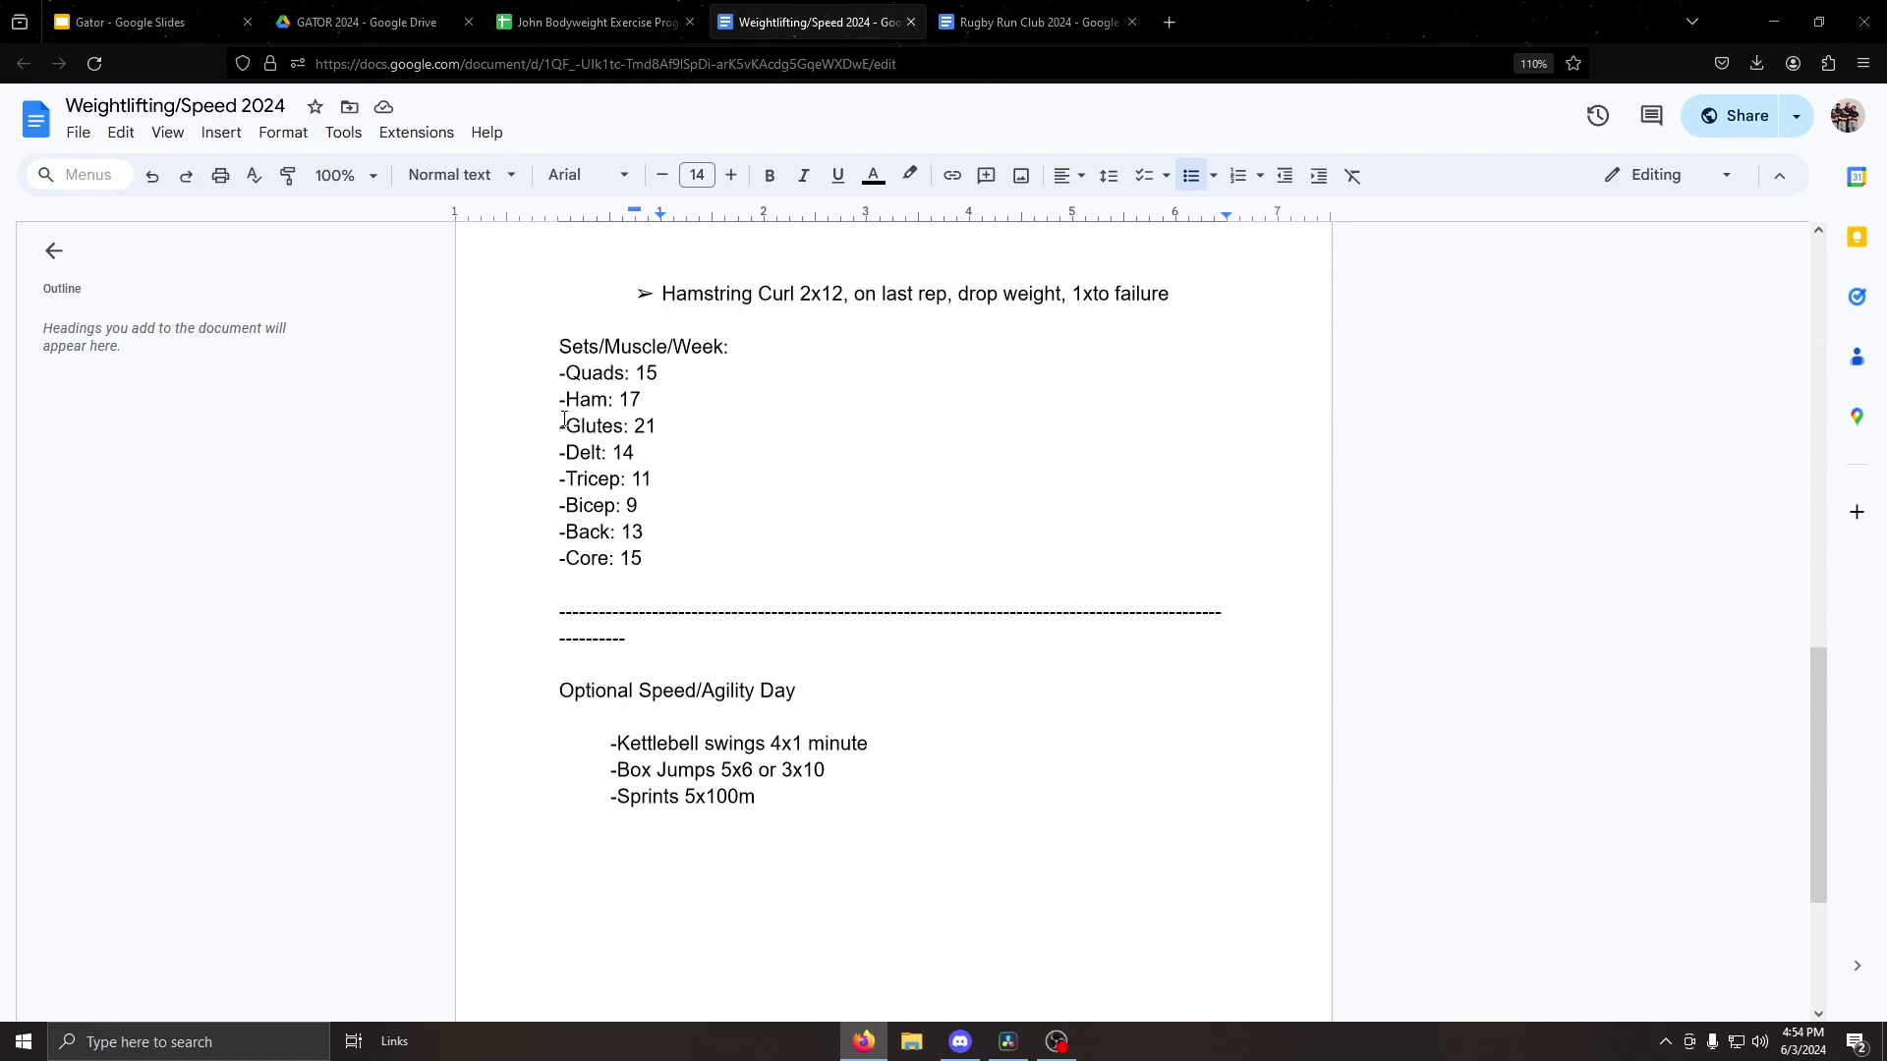
pyautogui.moveTo(632, 479); pyautogui.dragTo(638, 505)
pyautogui.click(638, 505)
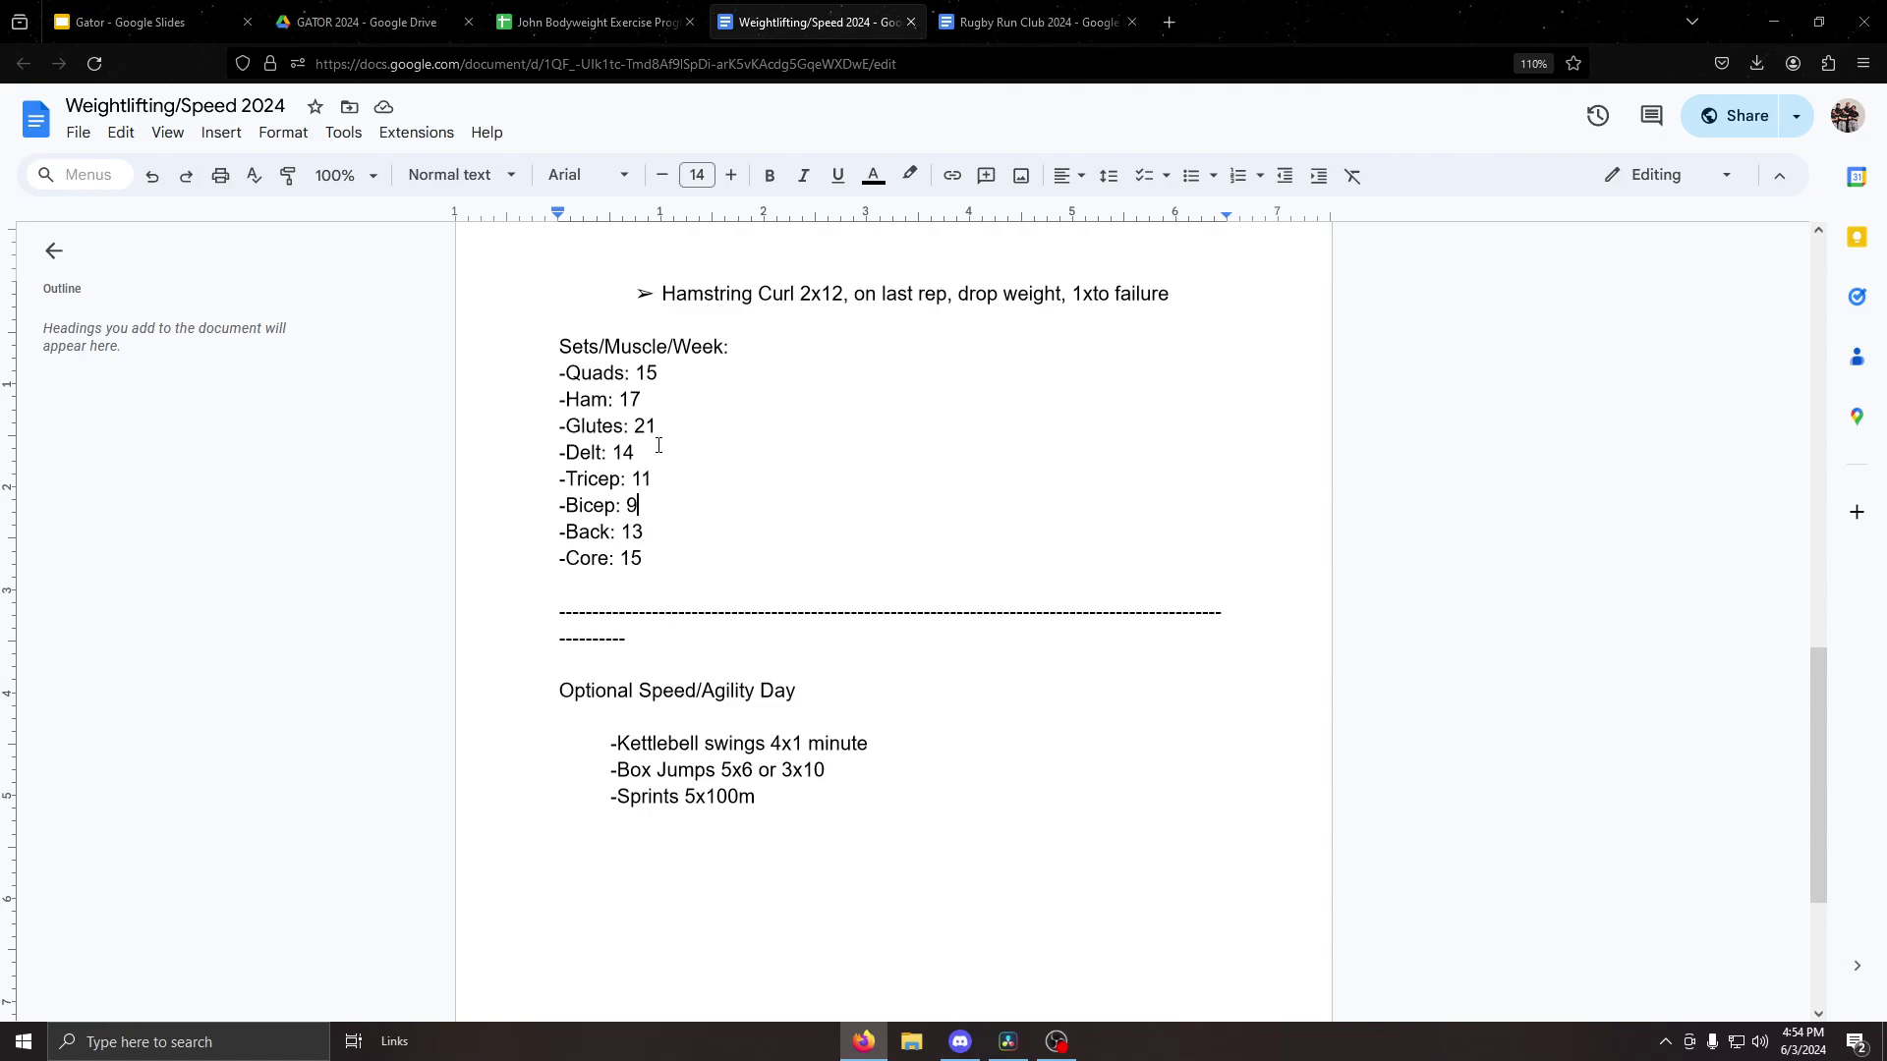
pyautogui.moveTo(660, 426); pyautogui.dragTo(559, 372)
pyautogui.click(559, 373)
pyautogui.scroll(12, 719, 484)
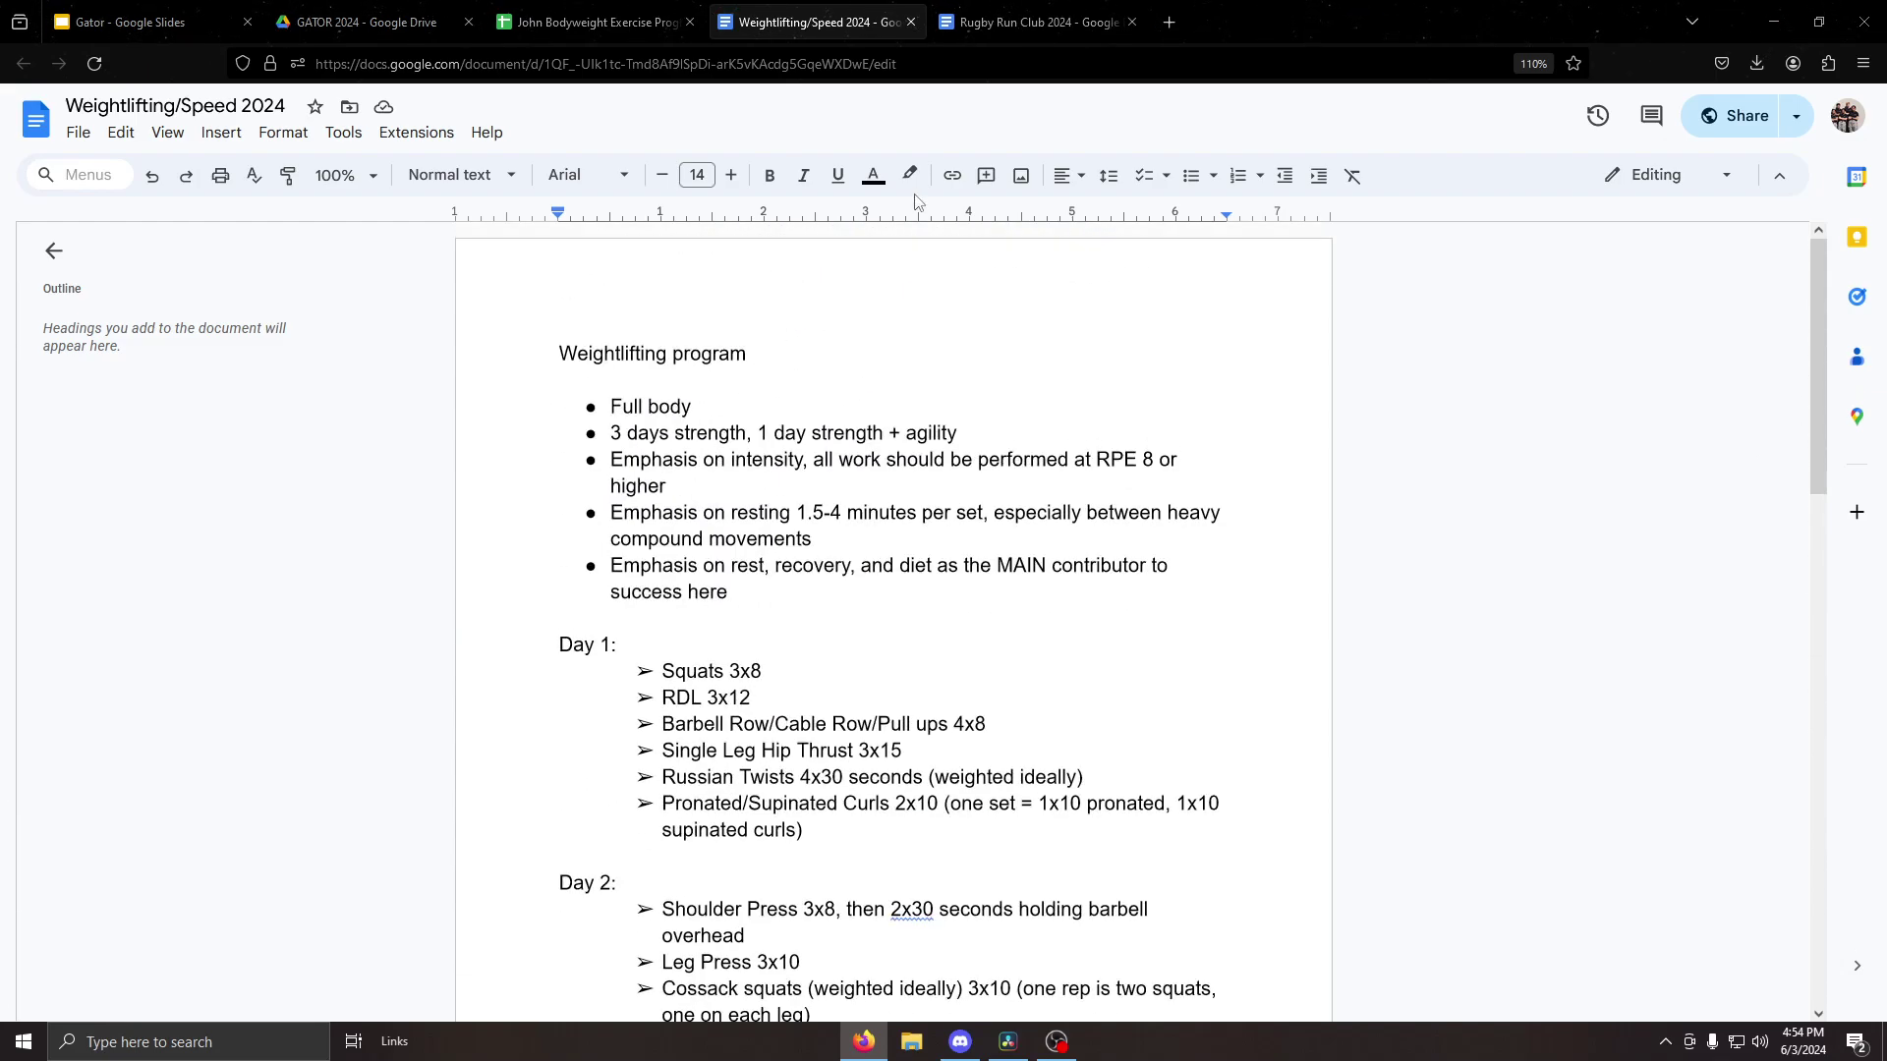
# Step: Open the Rugby Run Club 2024 document and review its rules, minimums and prizes, highlighting the line about fast miles
pyautogui.hotkey('ctrl', 'Tab')
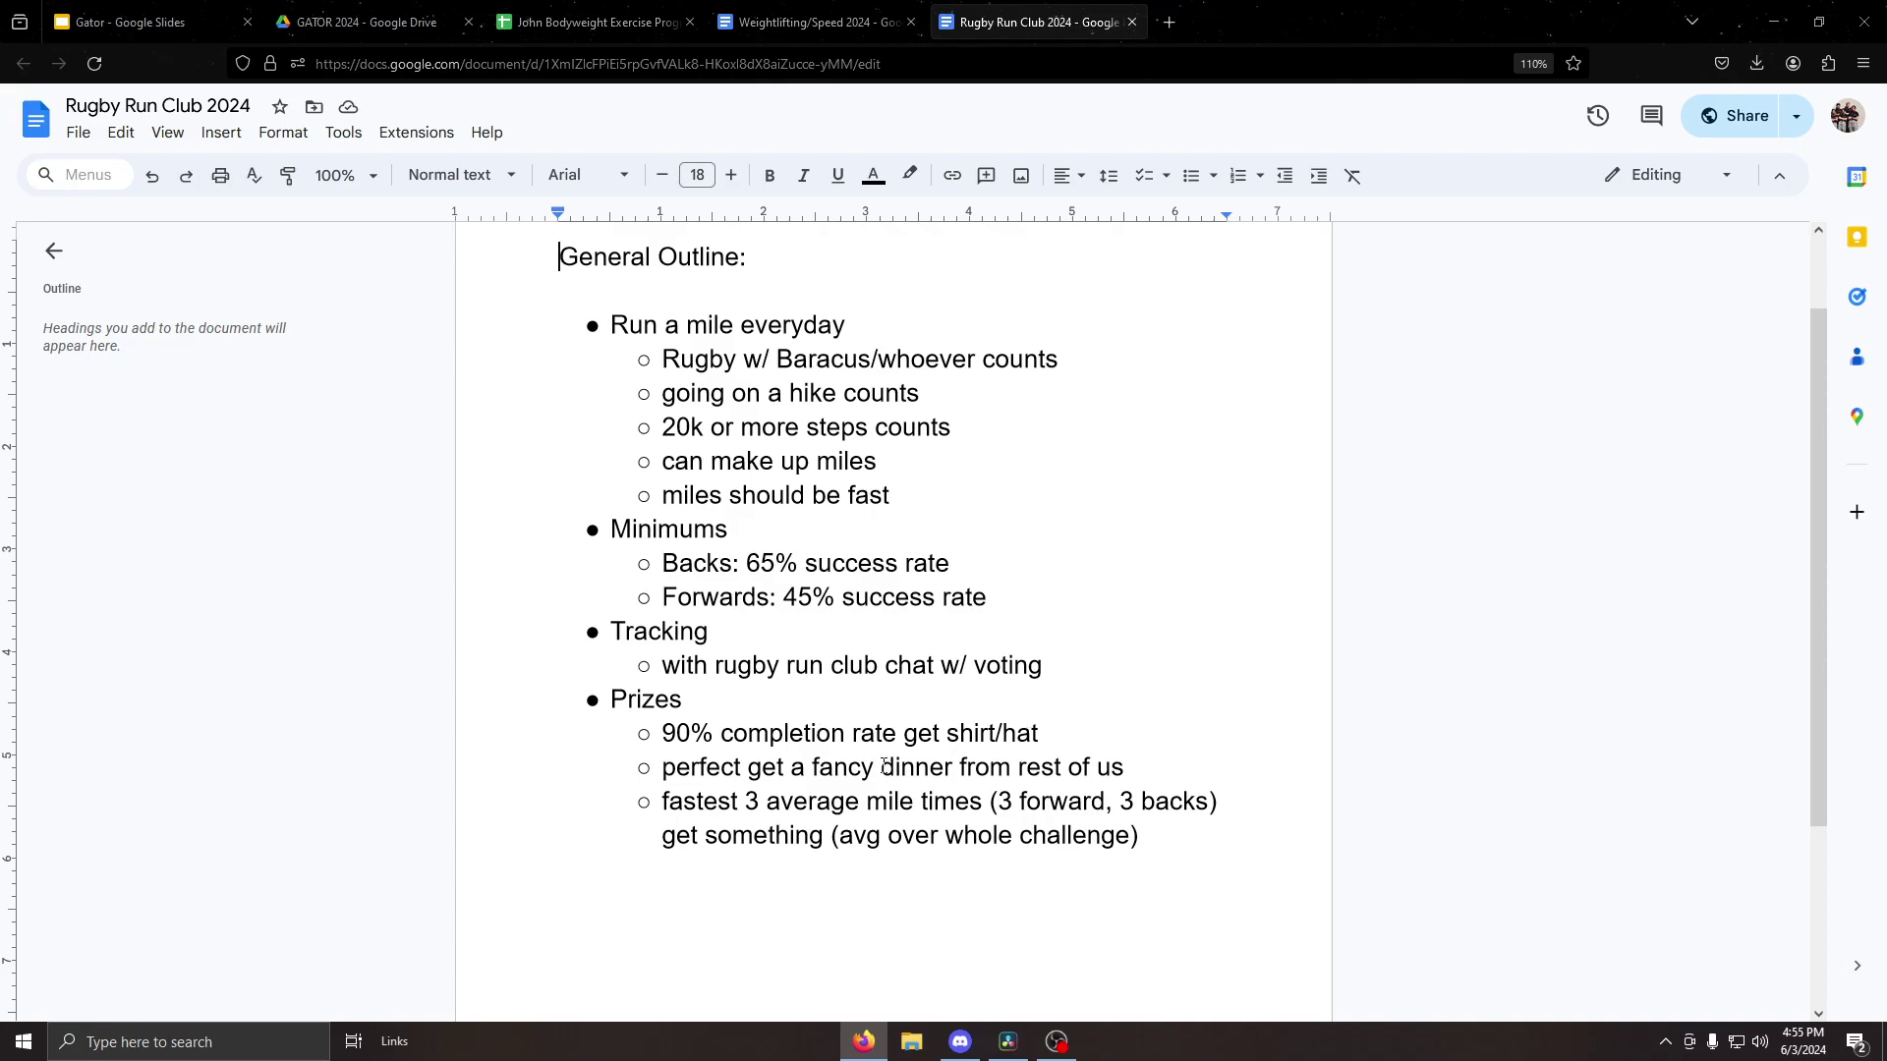
pyautogui.scroll(-2, 884, 765)
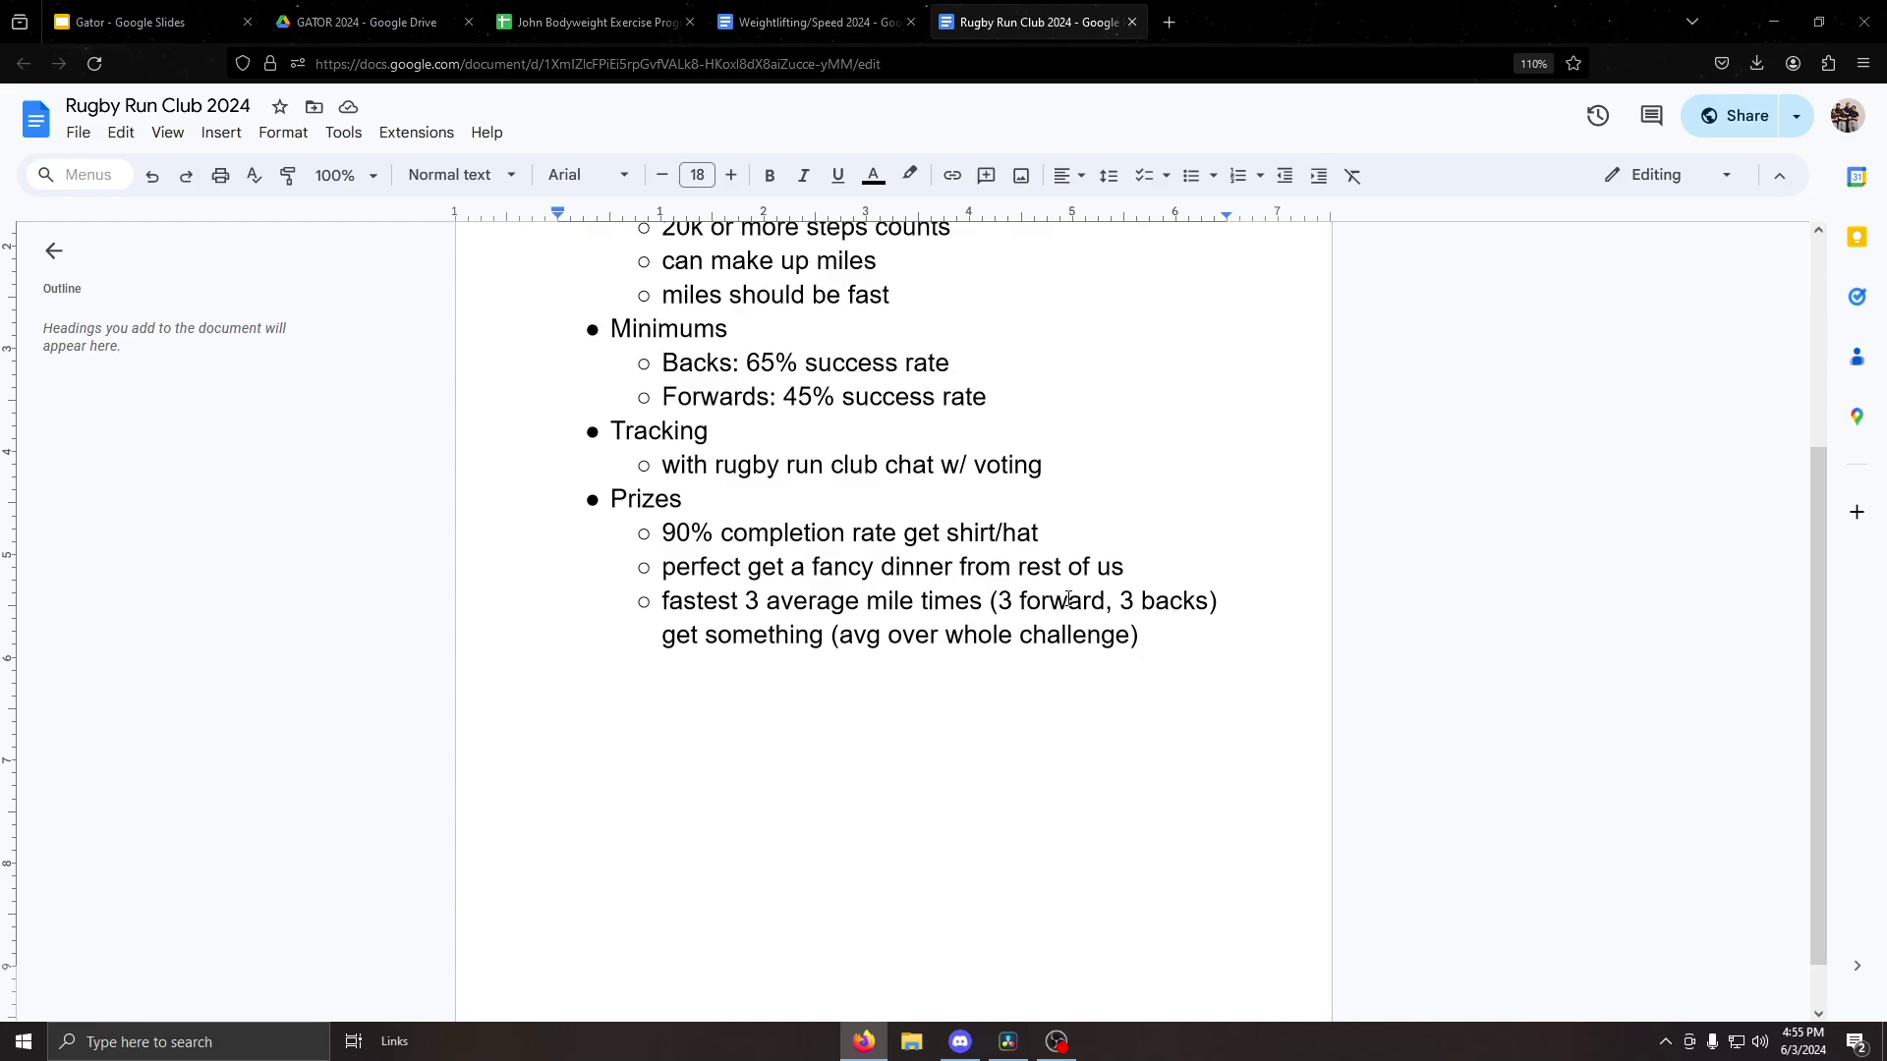
pyautogui.scroll(3, 1068, 598)
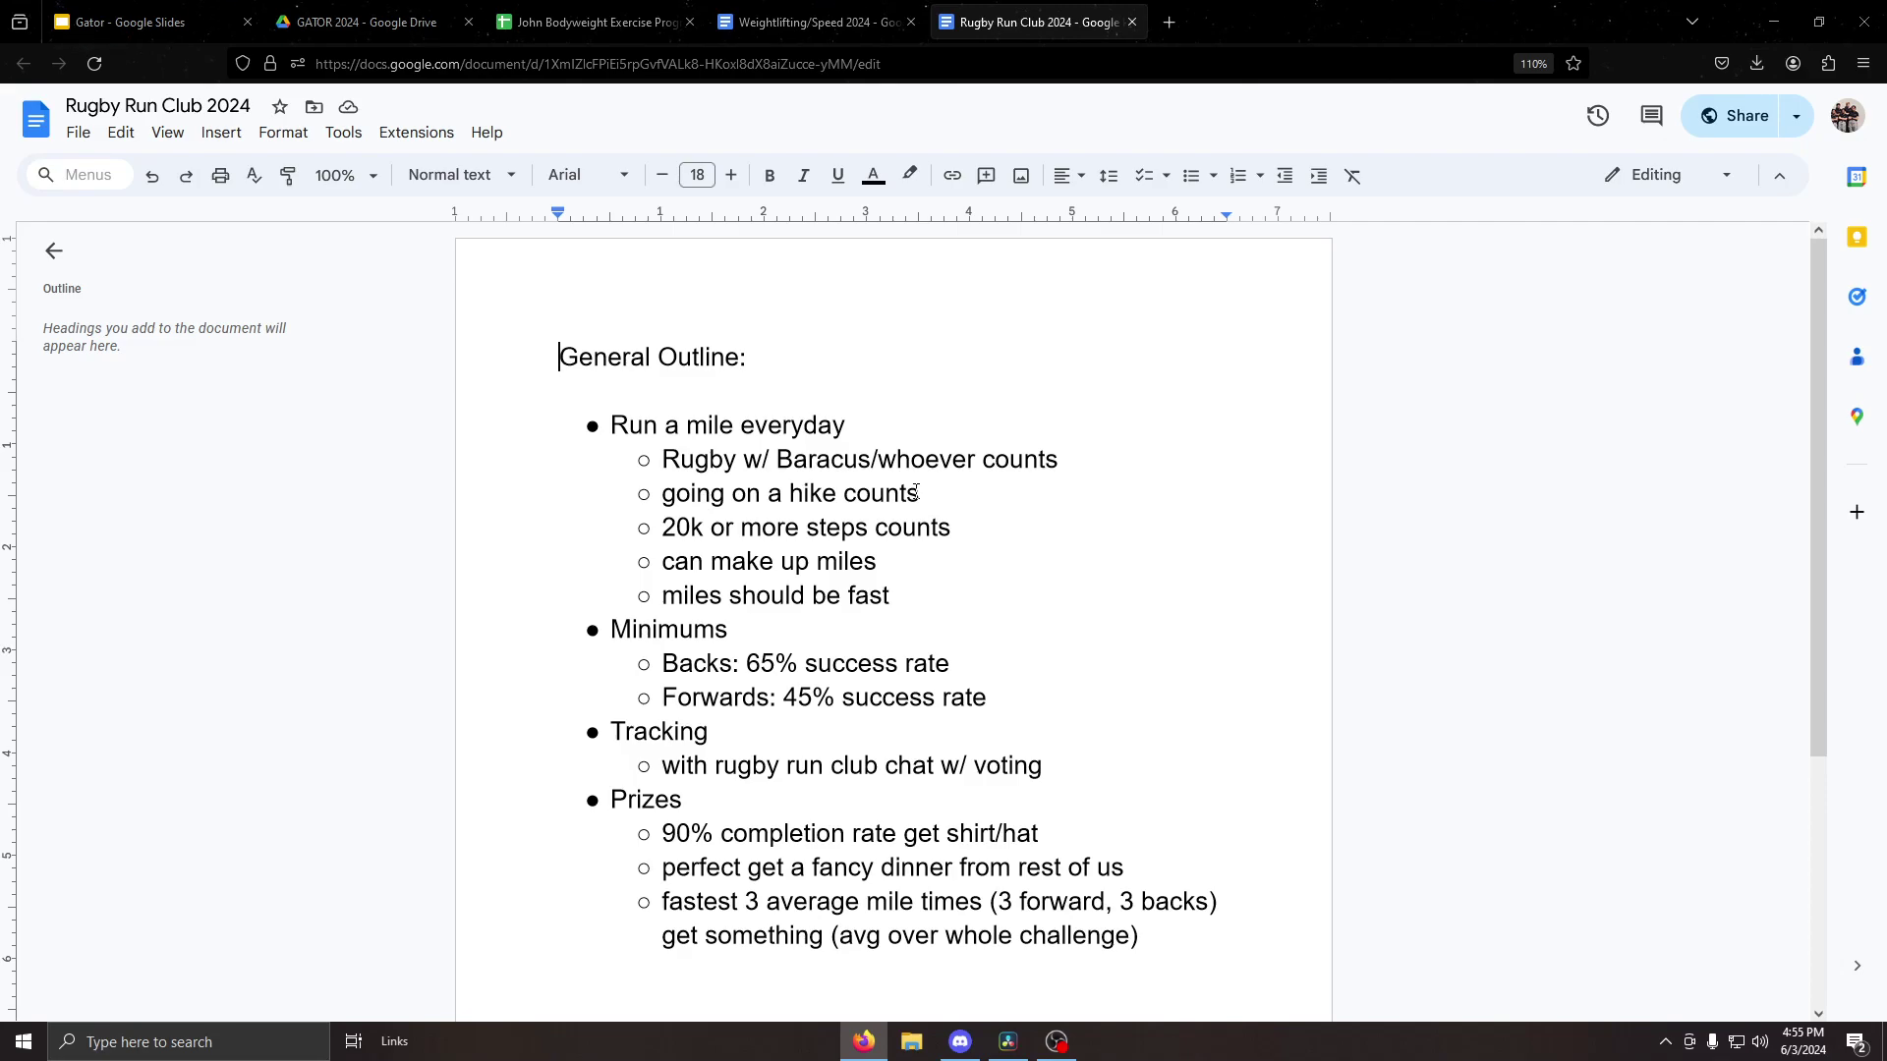
pyautogui.scroll(-1, 916, 492)
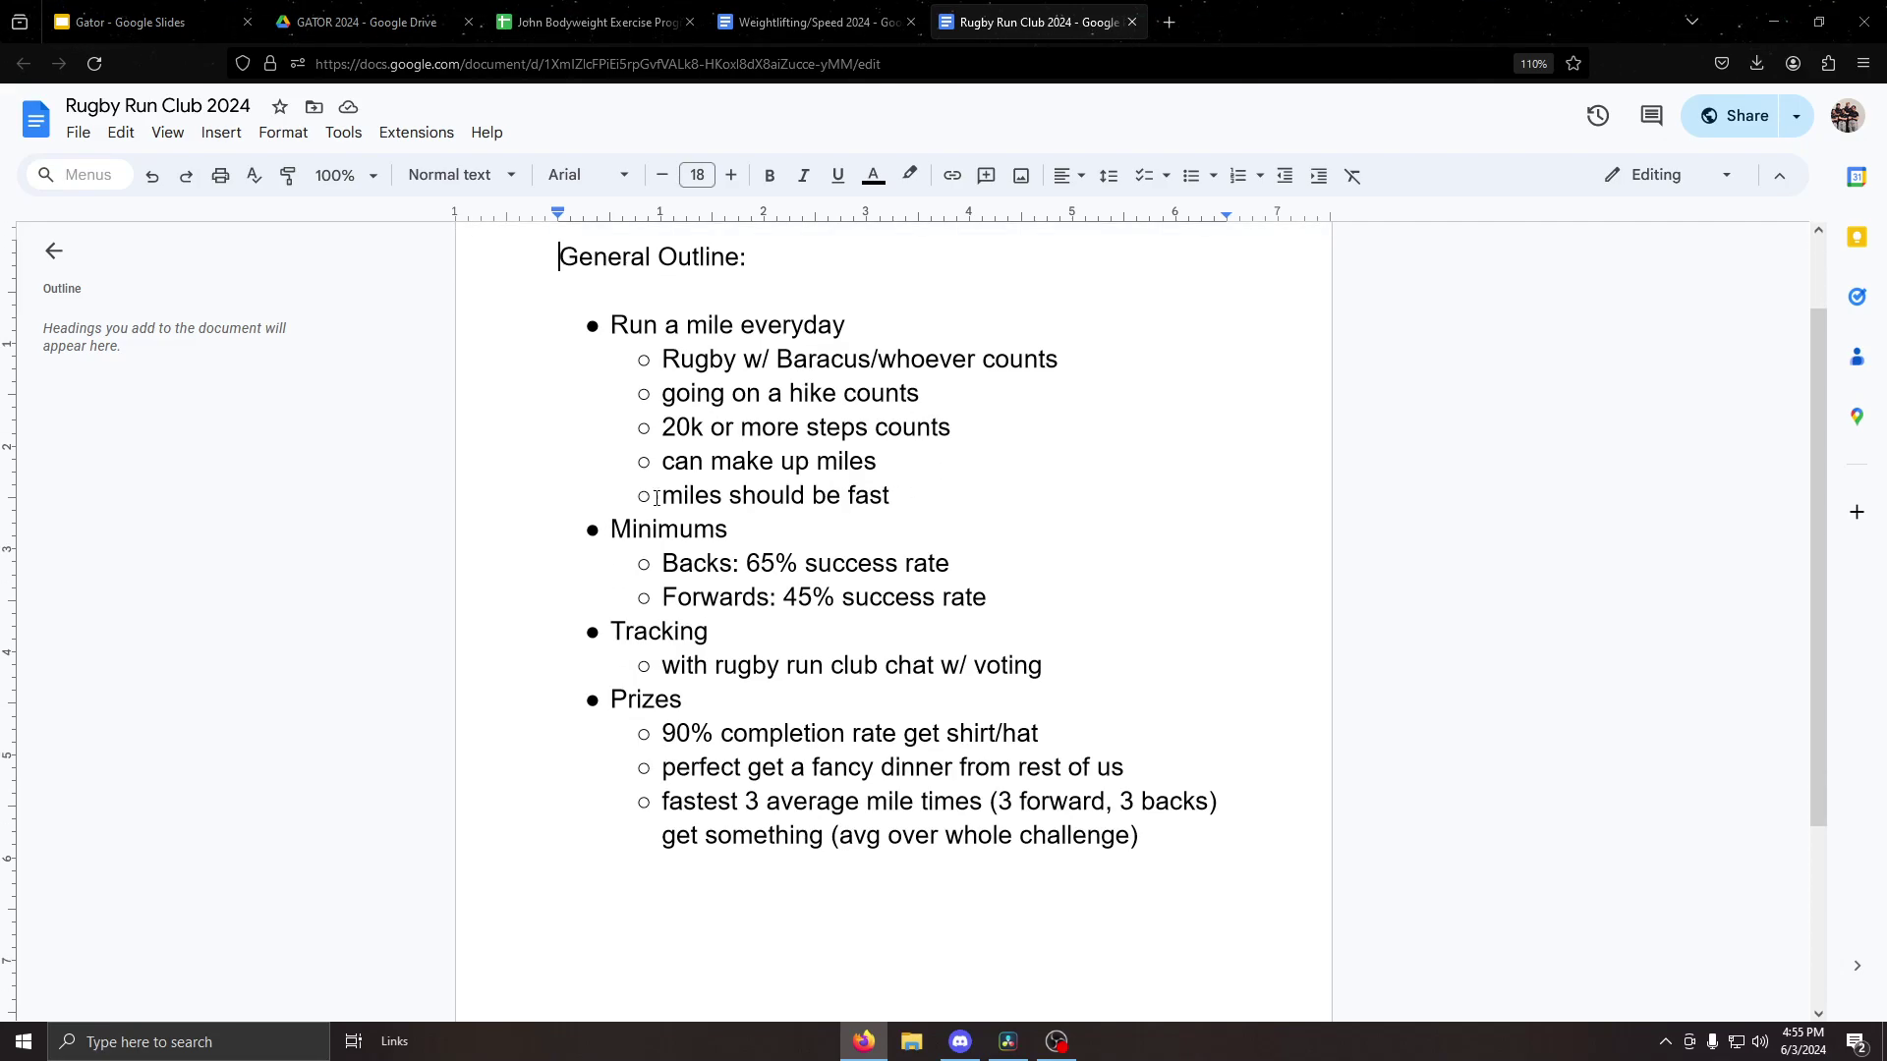
pyautogui.moveTo(656, 498); pyautogui.dragTo(727, 531)
pyautogui.click(910, 511)
pyautogui.click(1057, 1041)
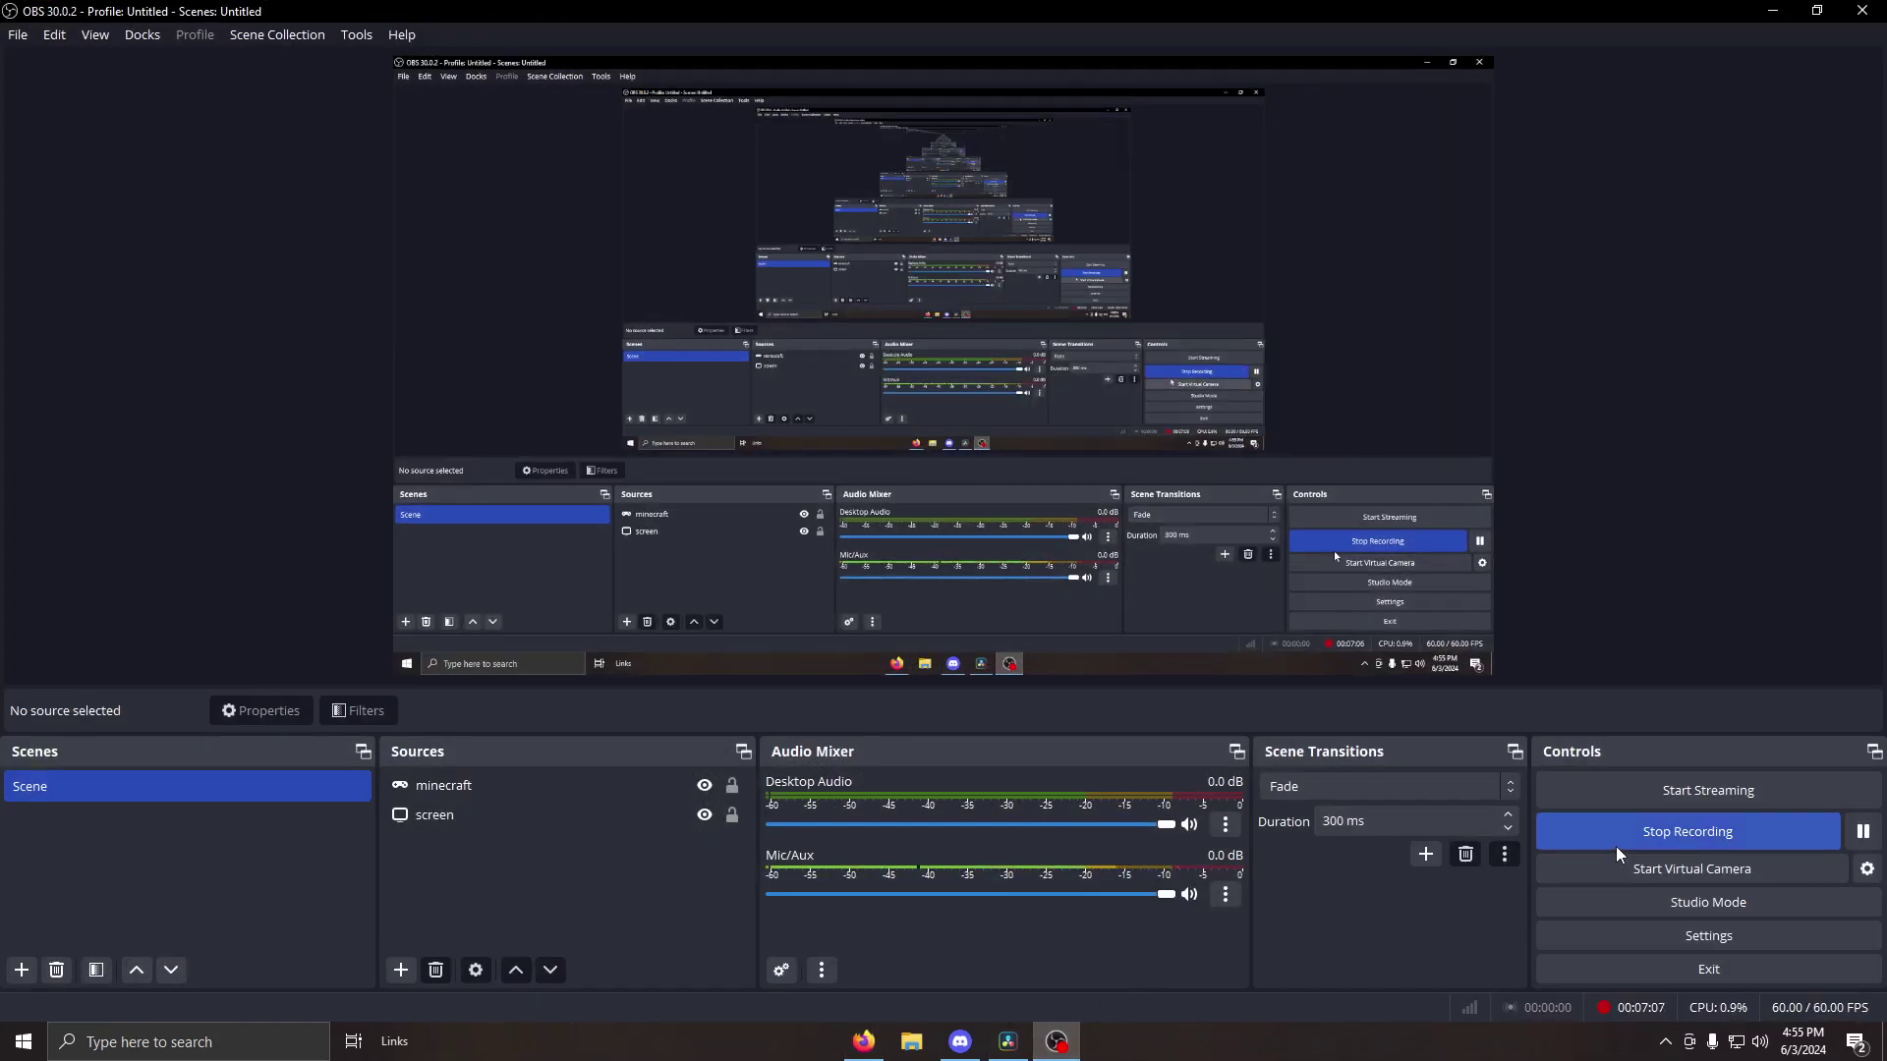